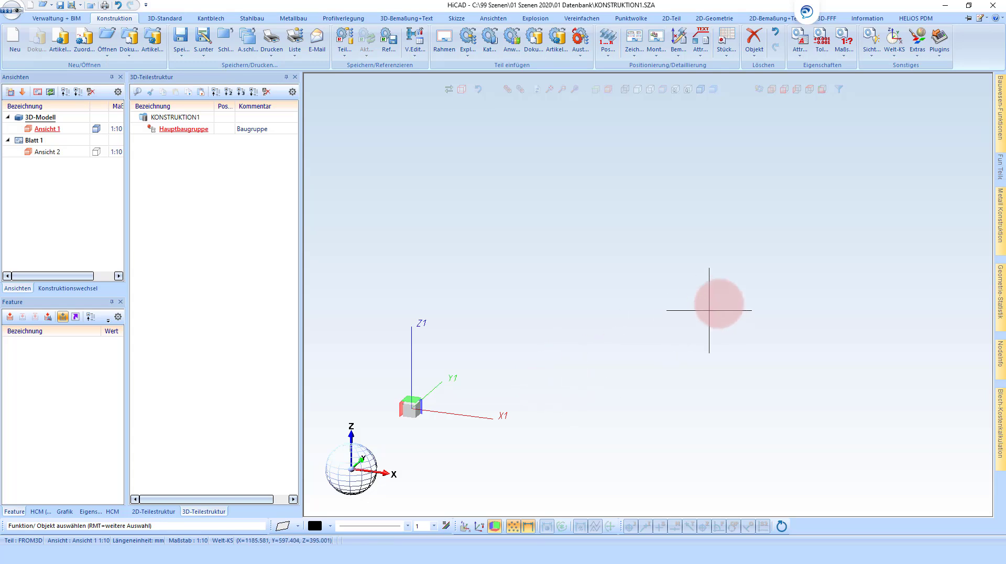
- Launch CATEditor from HiCAD's Kataloge settings to show the KATALOGE-2021 catalogue tree
click(985, 21)
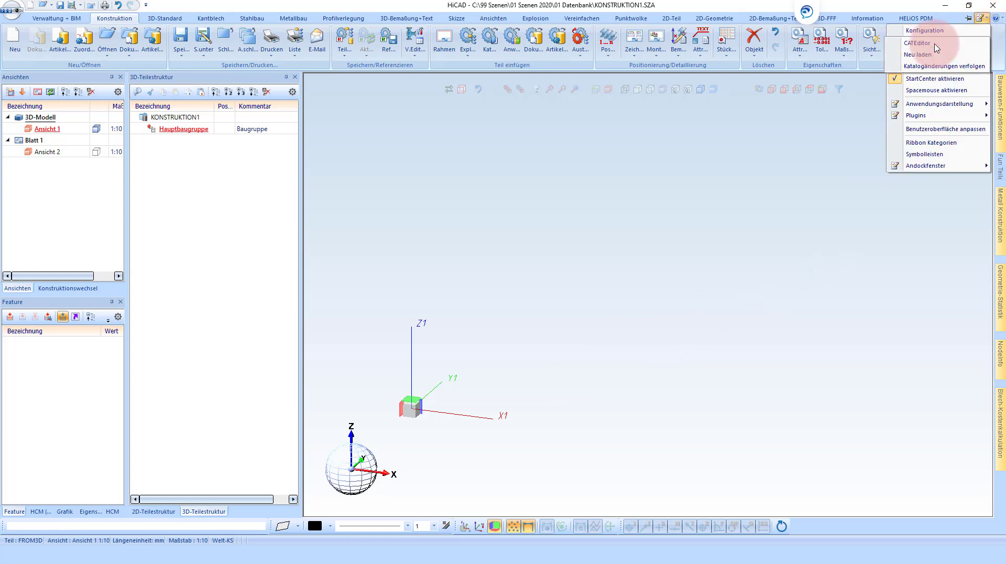
mouse_move(914, 43)
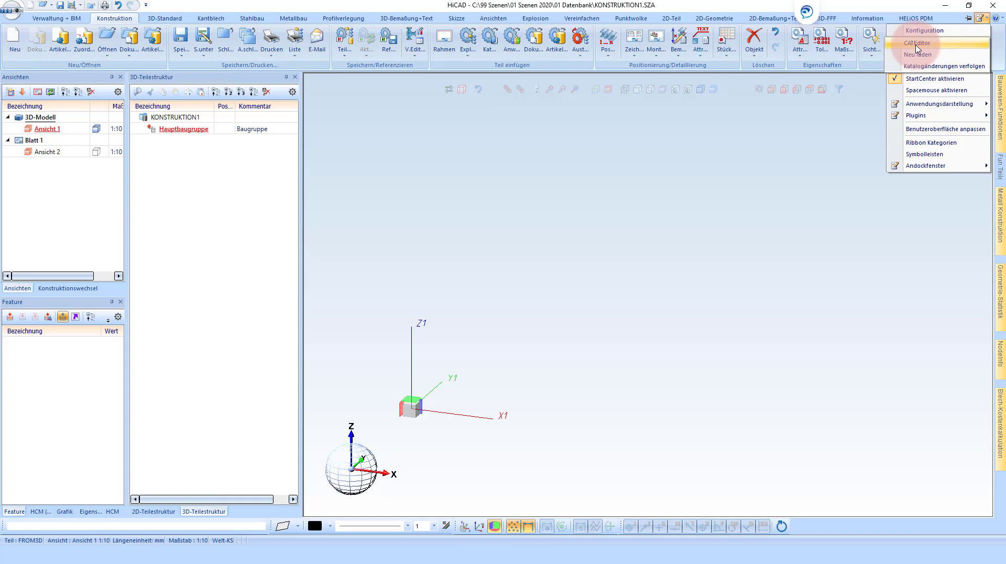
click(916, 46)
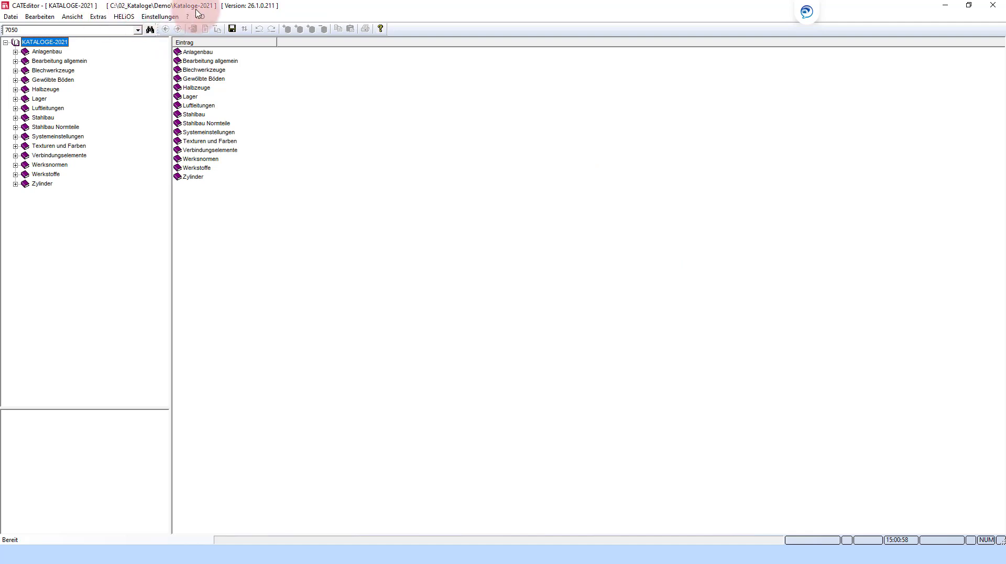
click(400, 279)
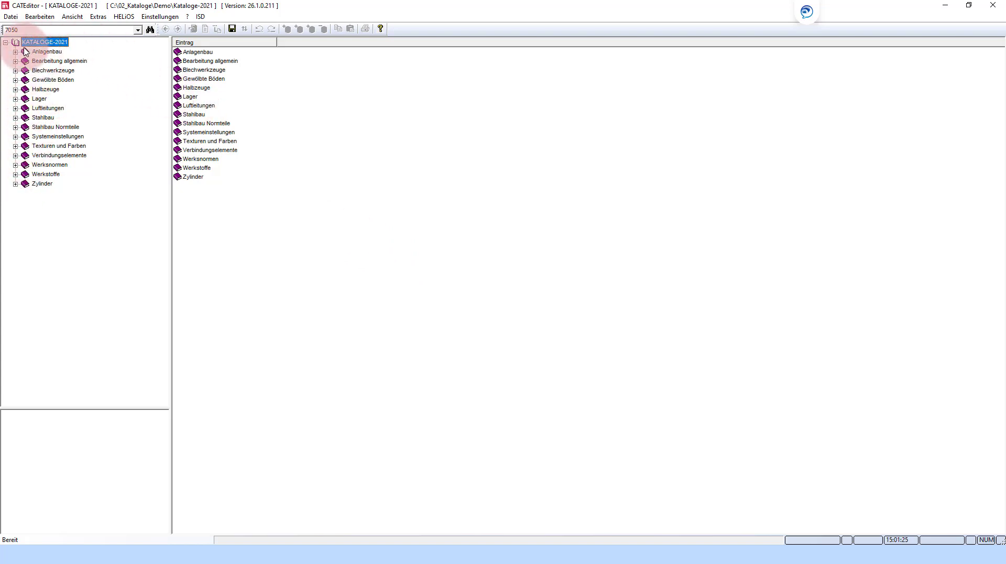
- Expand Halbzeuge › Profile › I - Profile and open the HEA (DIN 1025-3) table
click(16, 90)
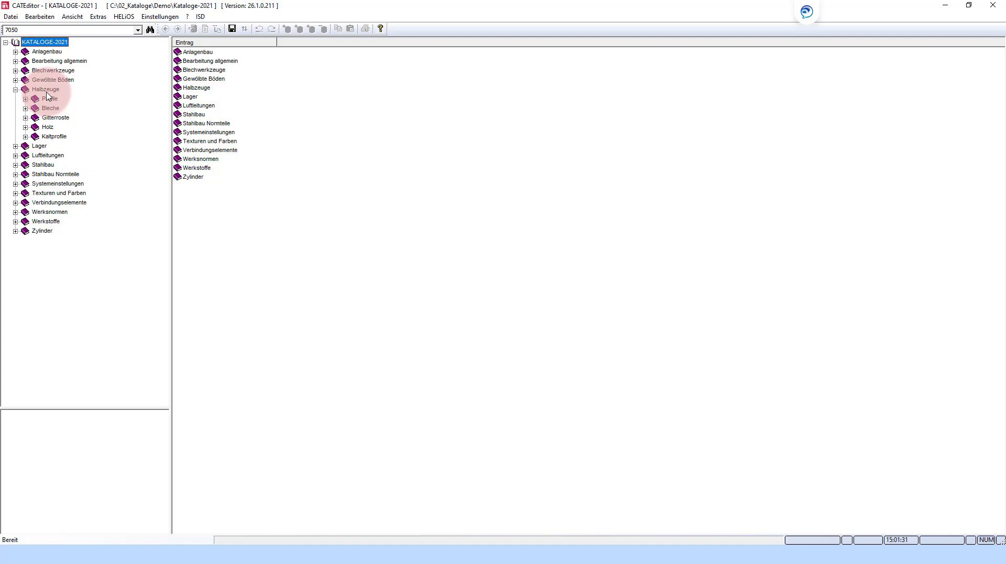
click(46, 89)
double_click(49, 99)
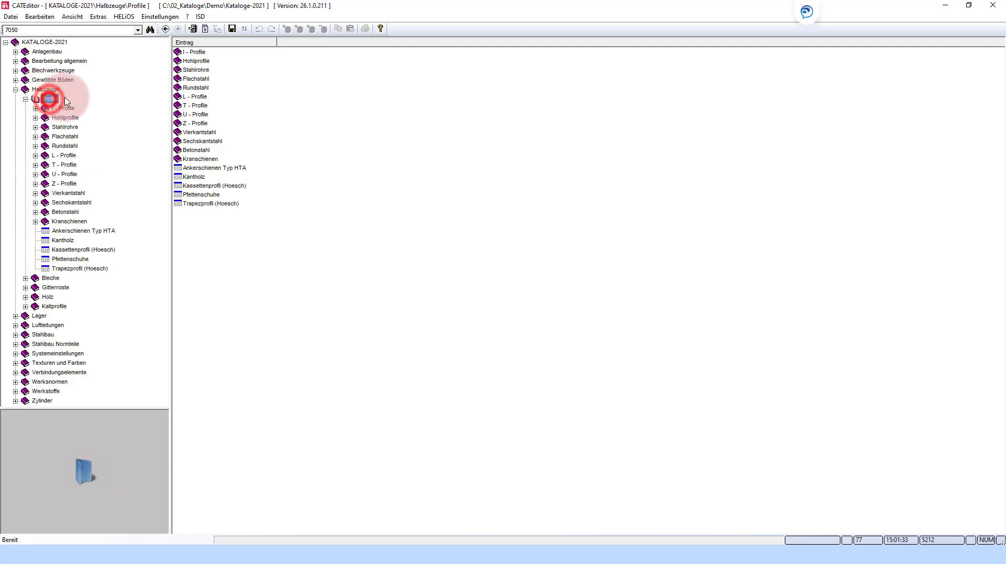
double_click(64, 108)
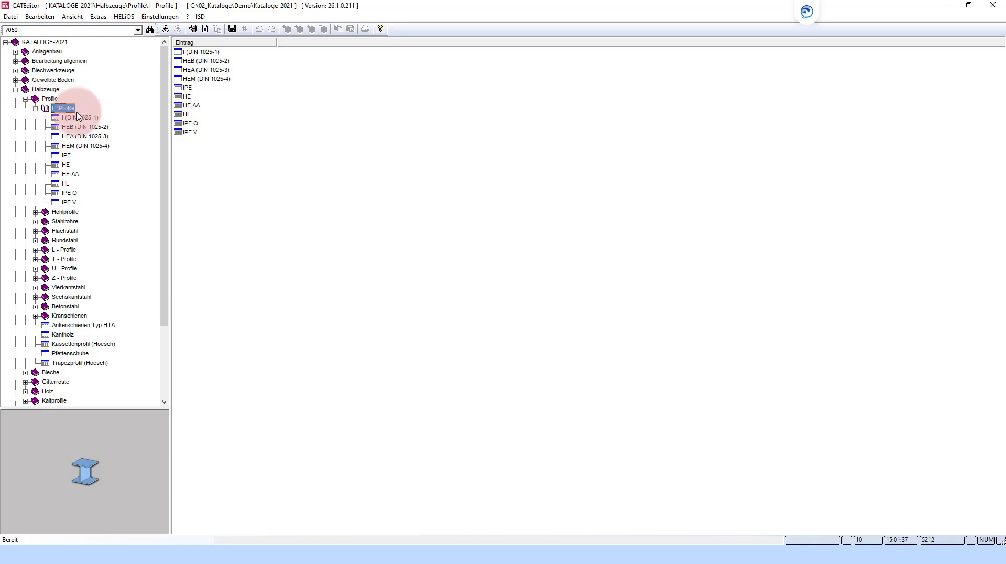
click(91, 137)
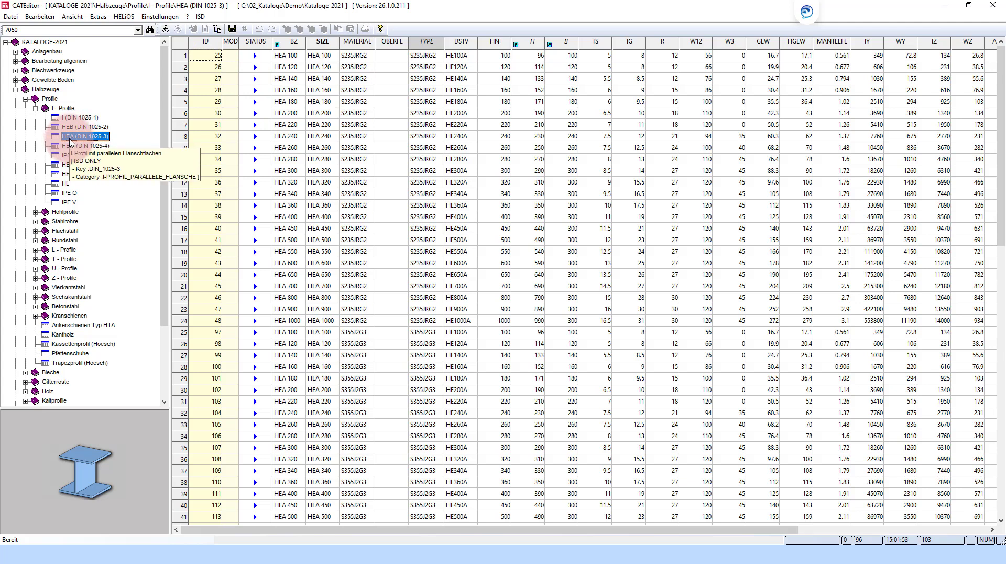
click(185, 59)
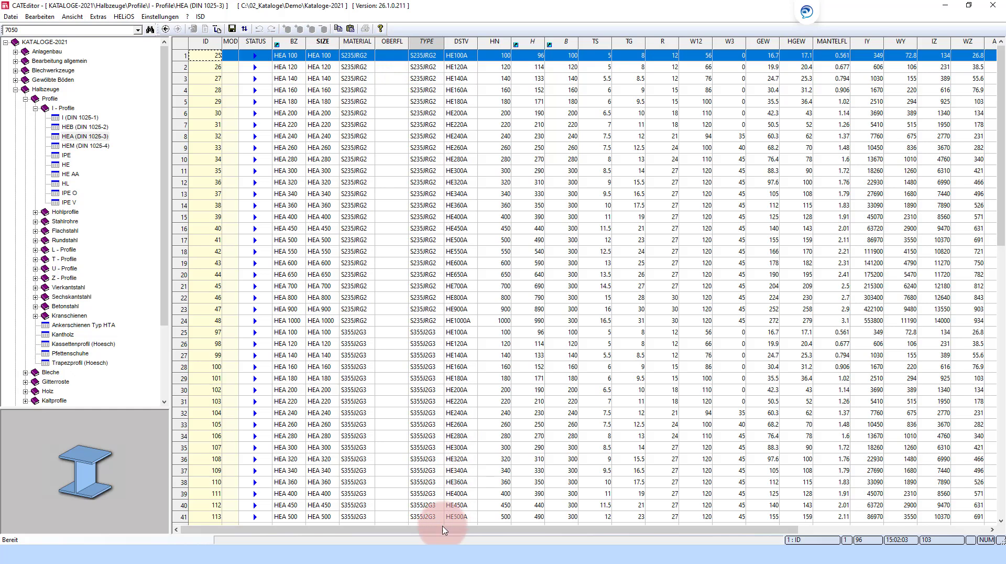
mouse_move(442, 529)
mouse_down()
mouse_move(540, 530)
mouse_move(423, 523)
mouse_up()
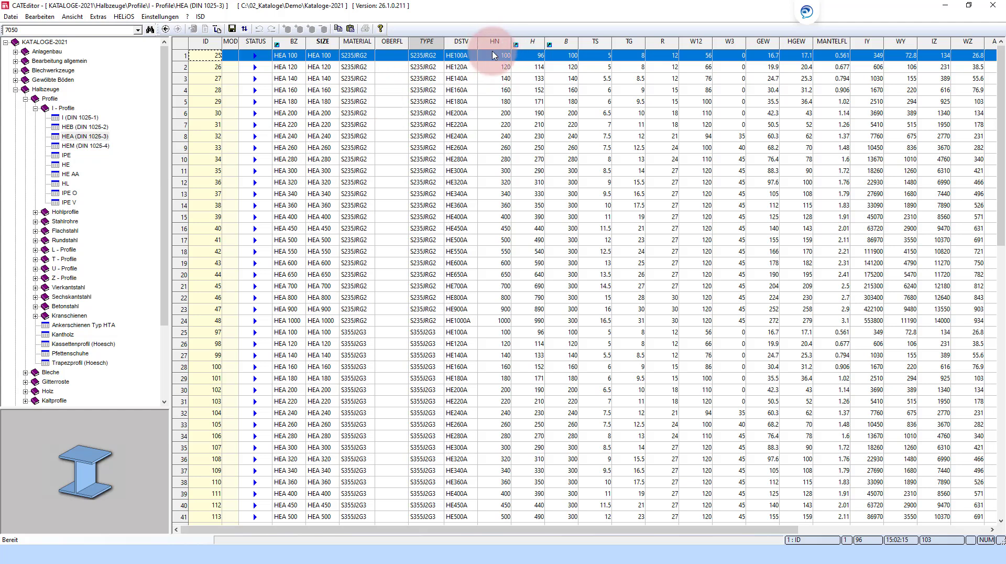
click(550, 58)
click(597, 56)
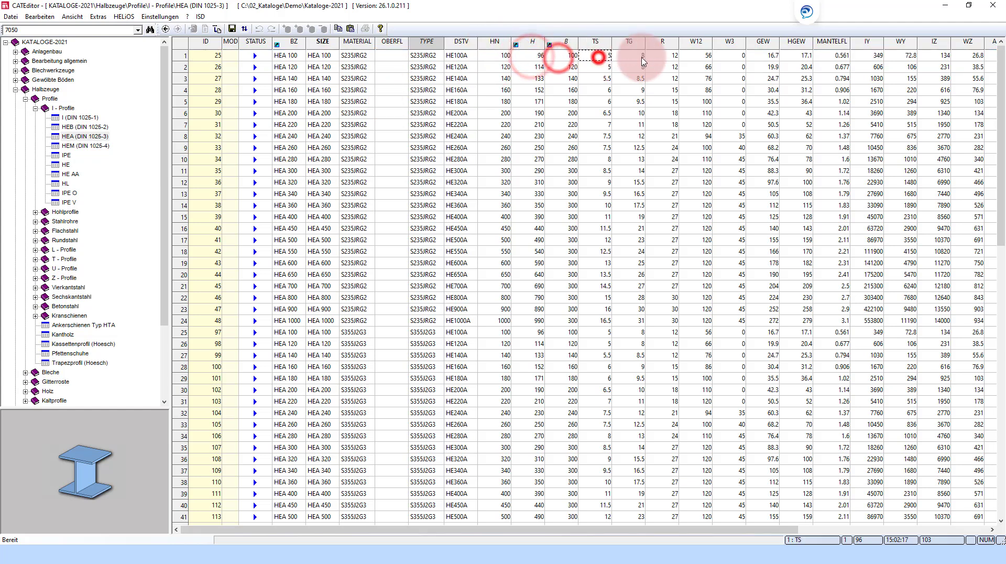
click(640, 55)
click(694, 55)
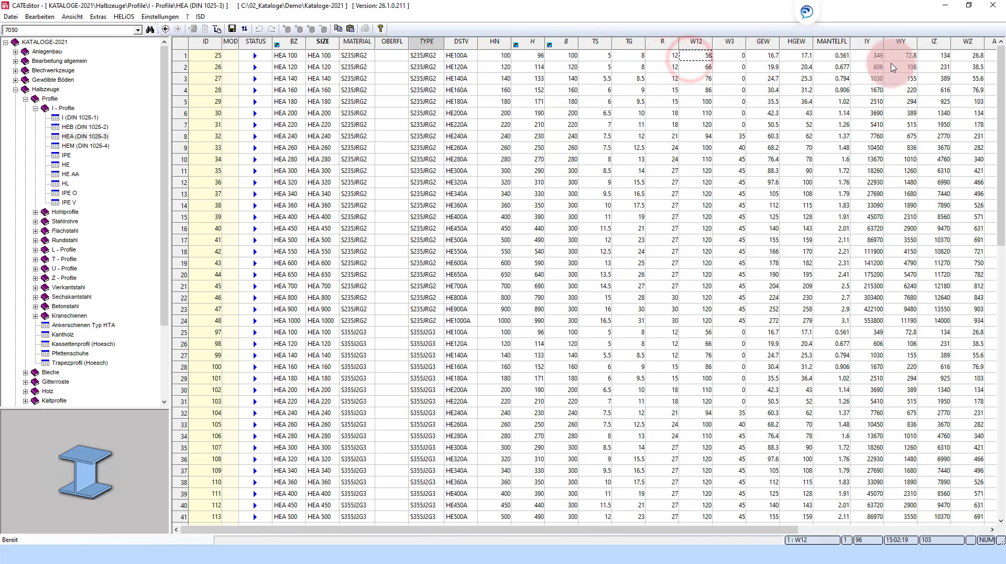
drag(653, 529, 862, 530)
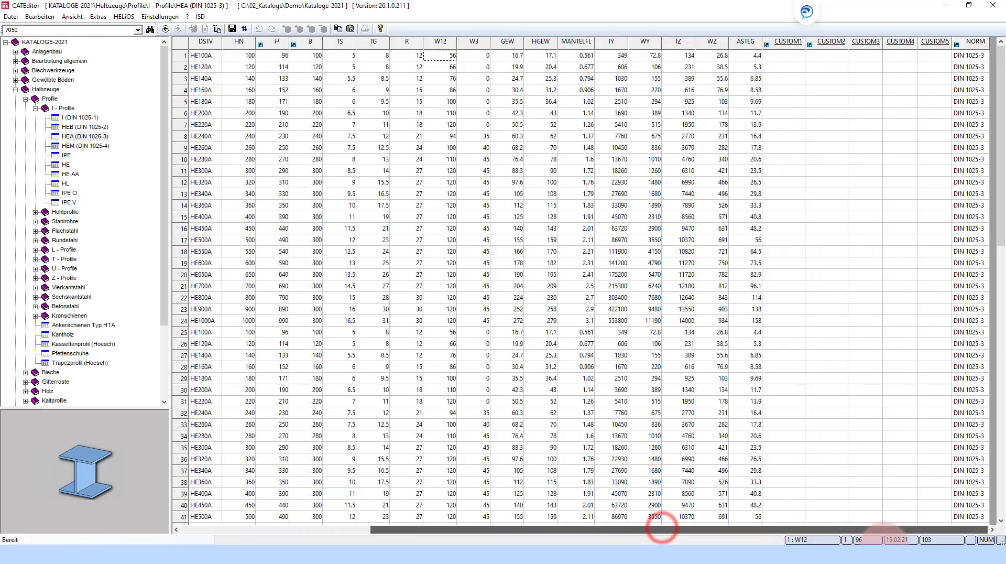
drag(796, 530, 606, 530)
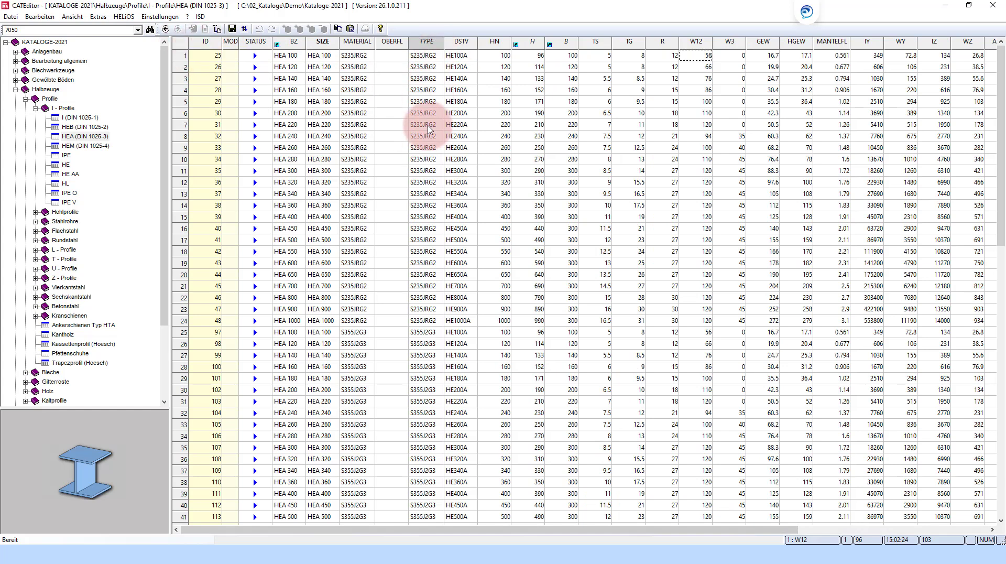
click(427, 350)
click(460, 171)
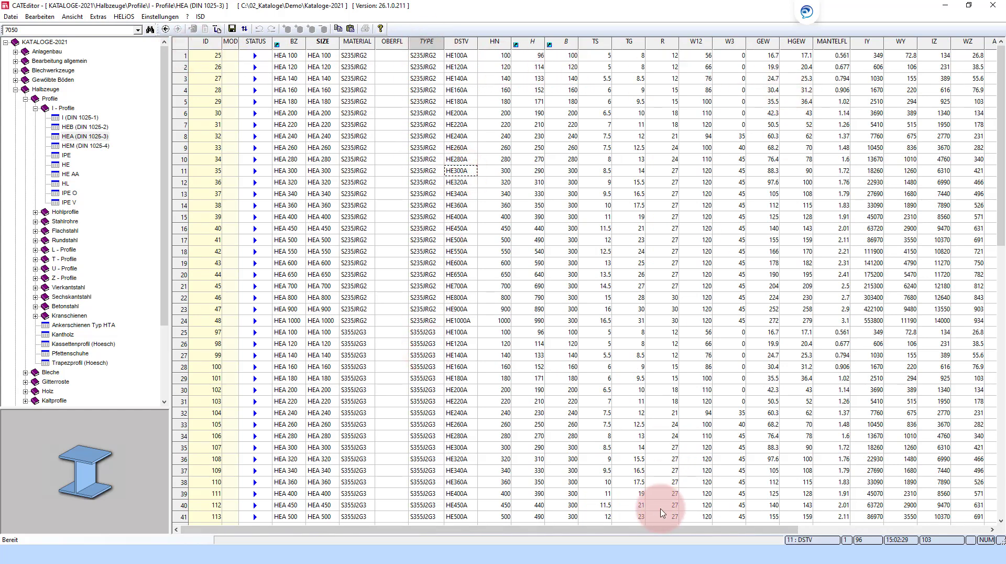
drag(731, 516, 788, 525)
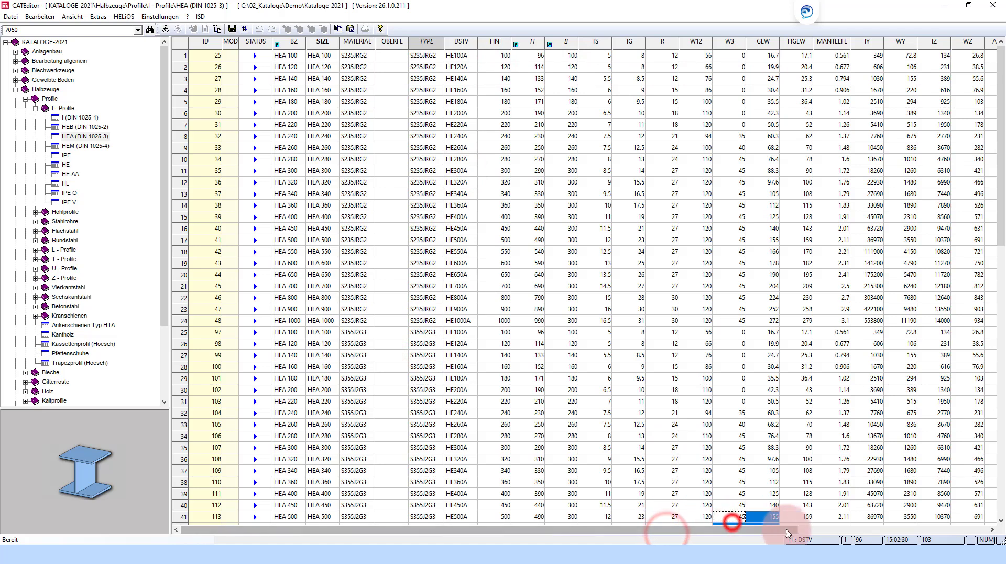
click(906, 529)
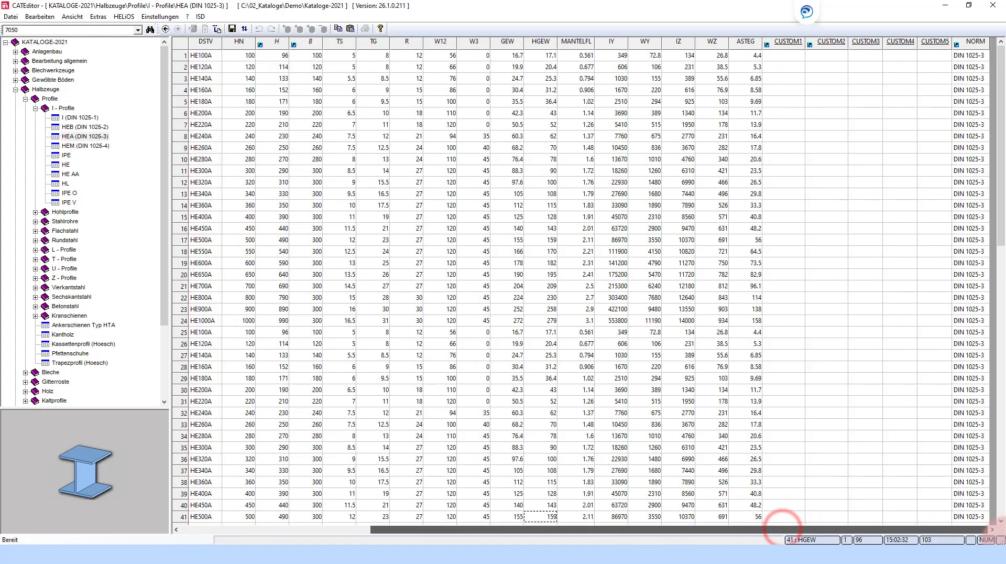
drag(885, 529, 651, 529)
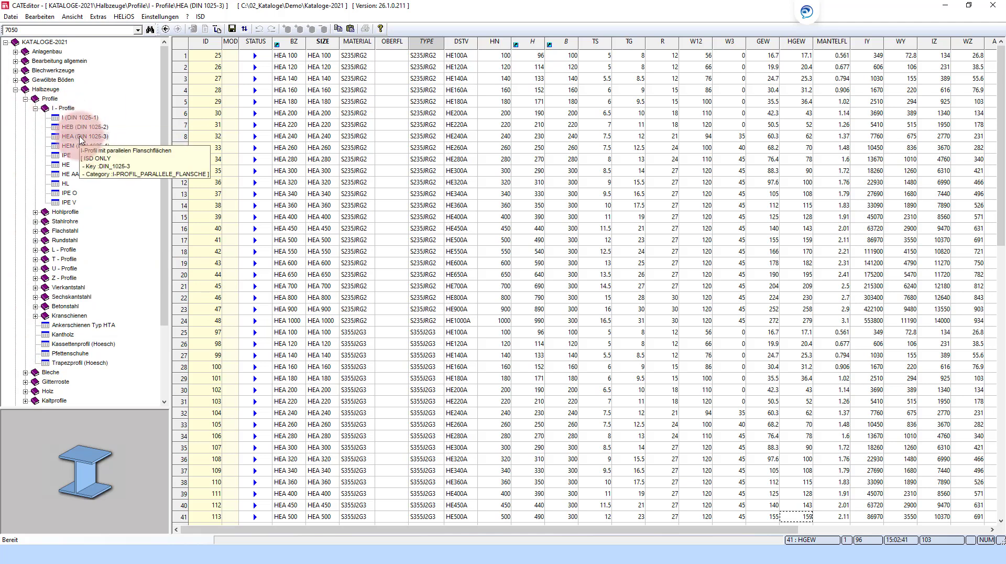
- Re-expand Halbzeuge, check the HEA table's actions, then show the HEB (DIN 1025-2) table
click(15, 90)
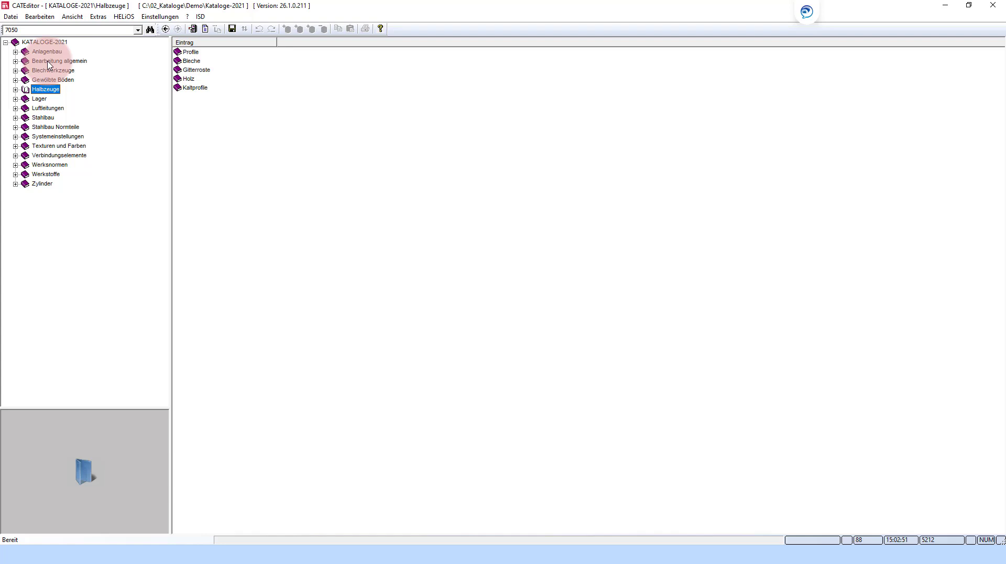
click(15, 90)
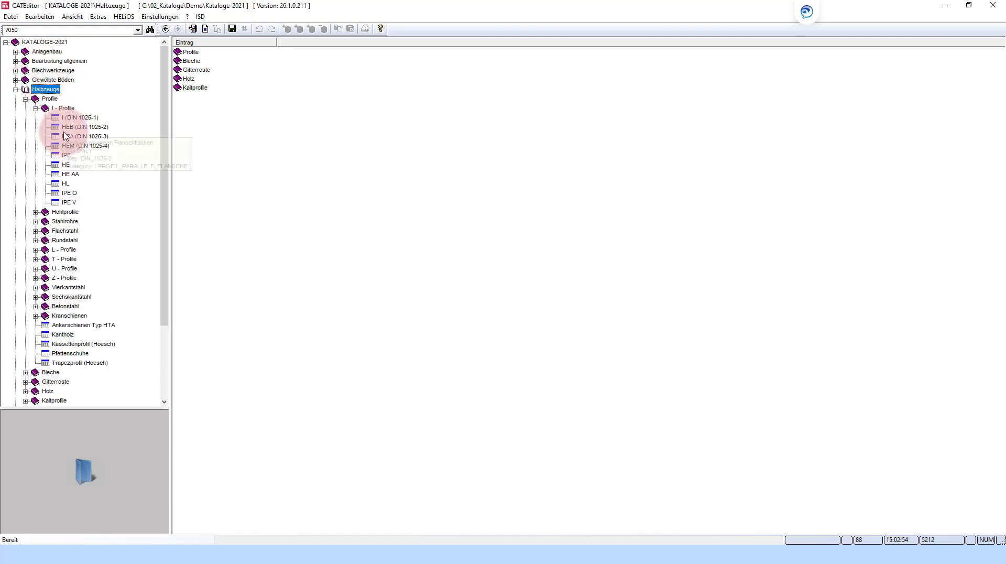
click(78, 137)
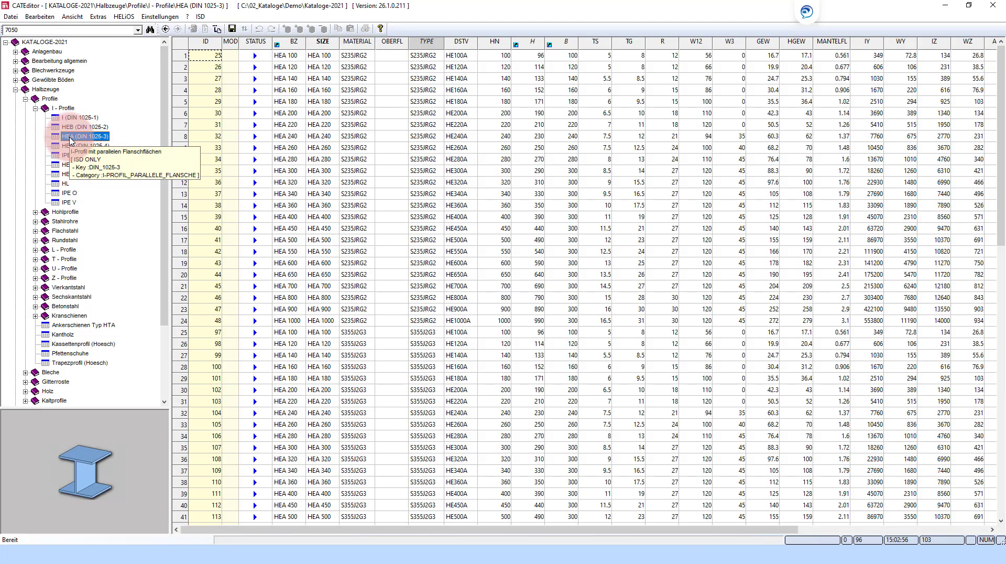
right_click(70, 140)
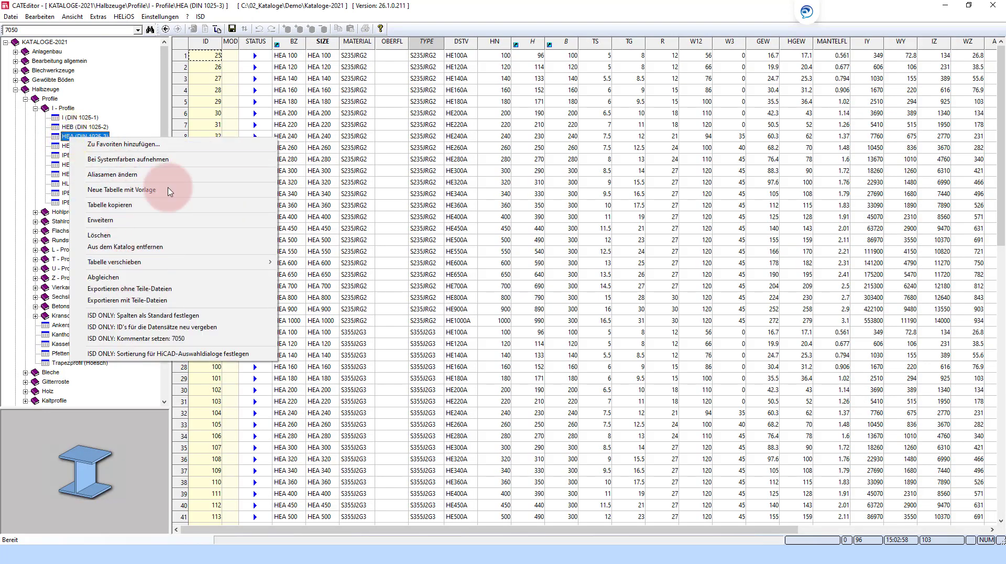
click(78, 128)
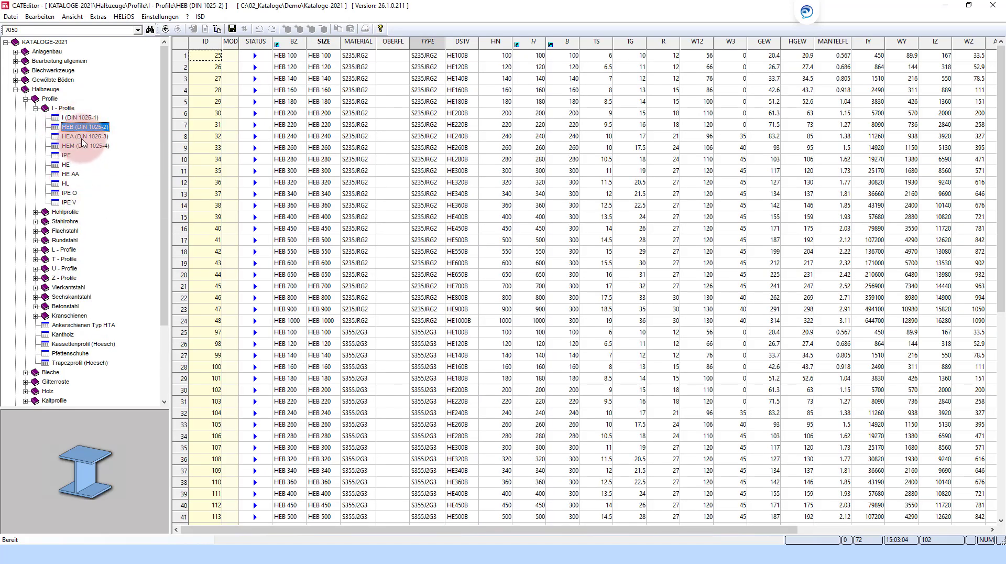
- Switch the catalogue into Kundenmodus from the ISD menu
click(202, 17)
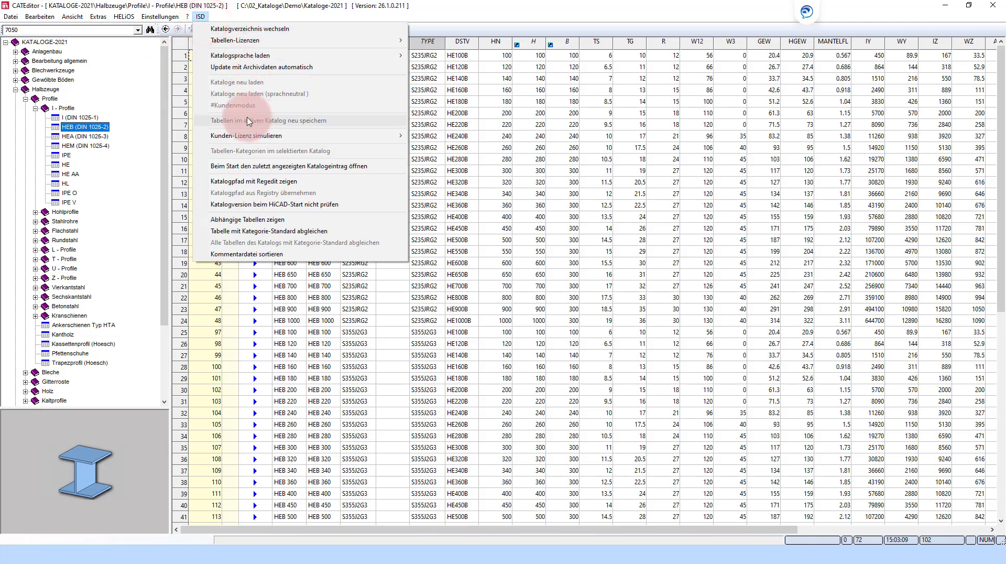
click(50, 44)
click(201, 16)
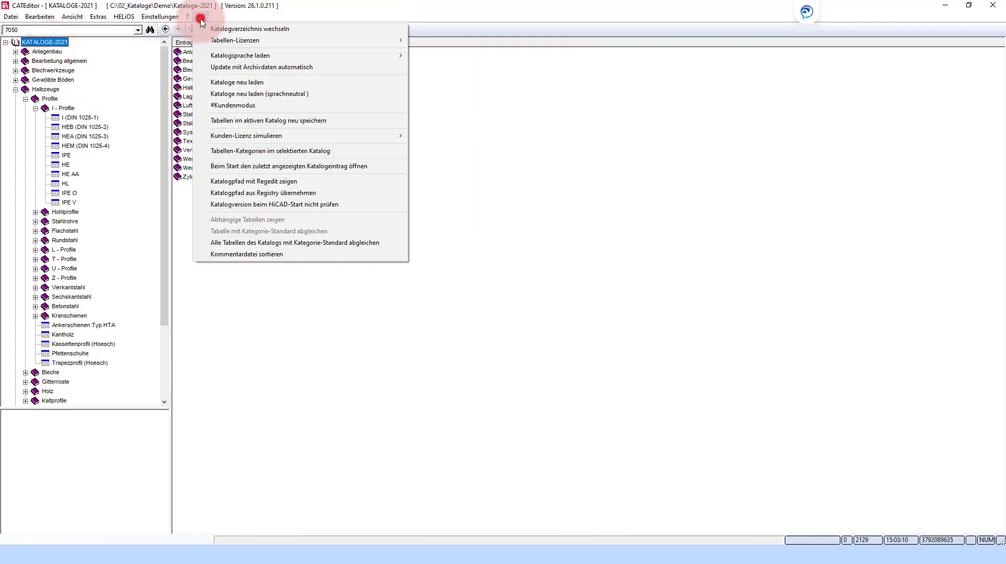
click(249, 106)
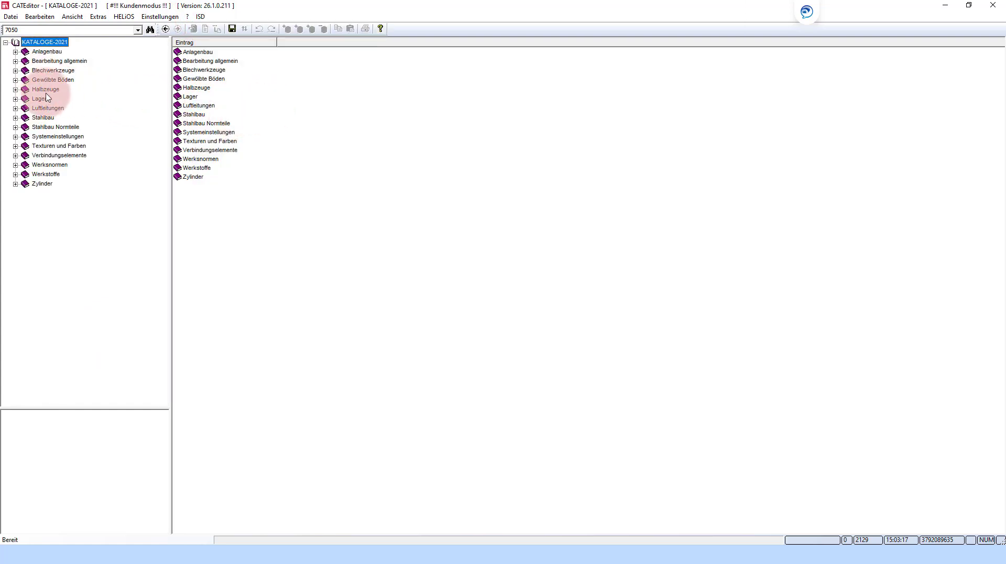
- Reopen HEA (DIN 1025-3) under Halbzeuge › Profile › I - Profile and show its actions
double_click(45, 89)
double_click(49, 98)
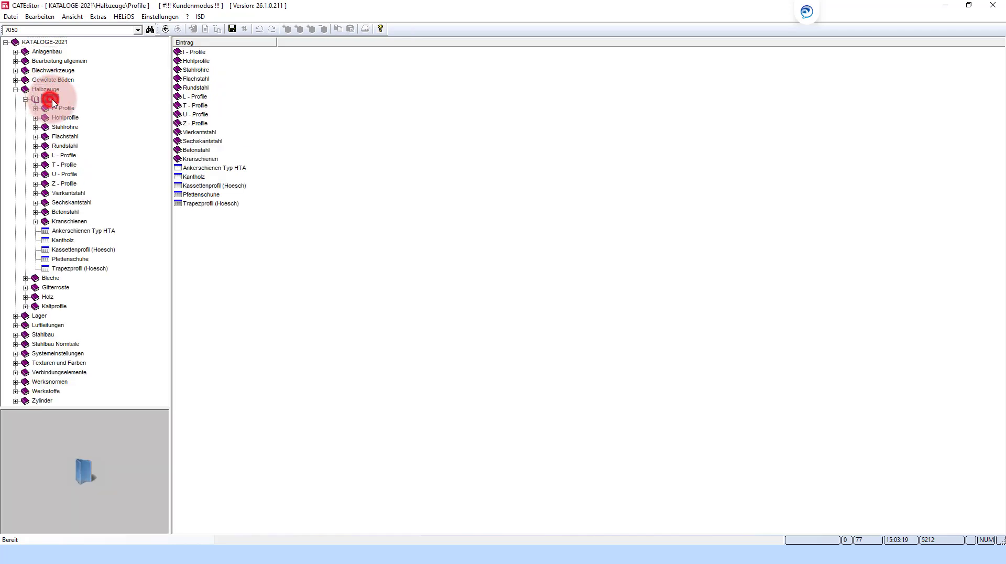
double_click(60, 108)
click(79, 137)
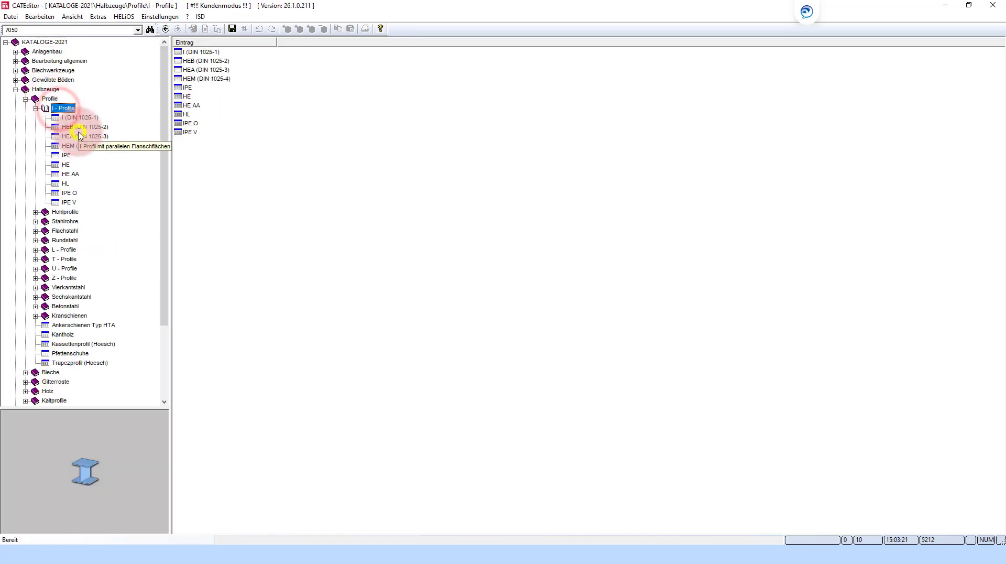
right_click(77, 138)
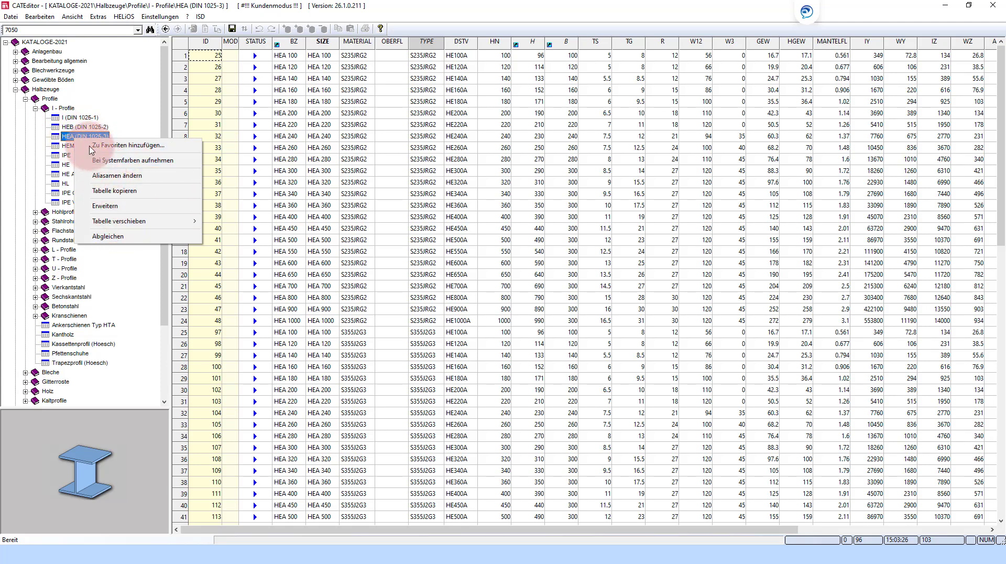
- Collapse Halbzeuge and expand Werksnormen, listing Anwender Bearbeitung to Logikal Werkstoffe
click(79, 127)
scroll(95, 202, down, 3)
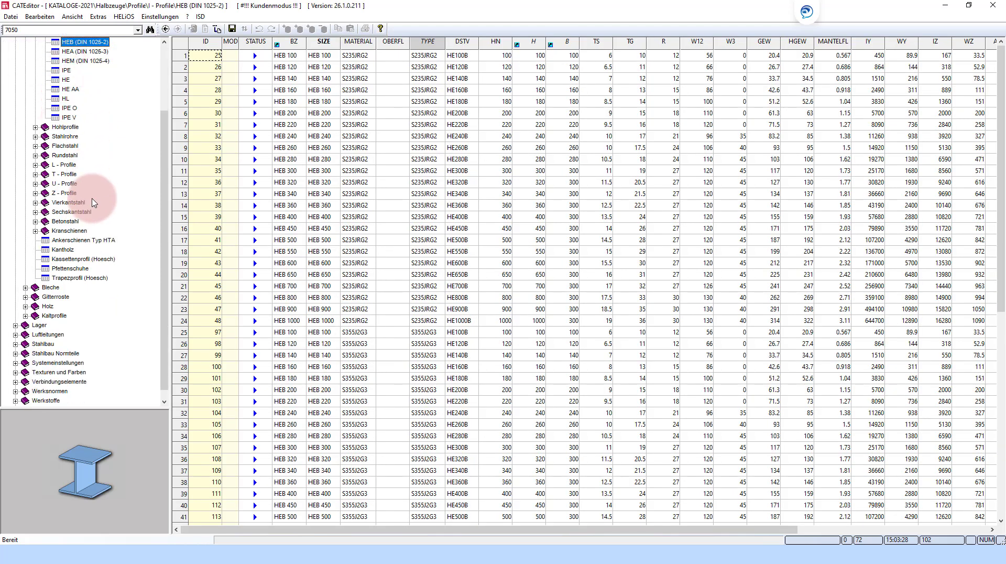
scroll(92, 201, up, 3)
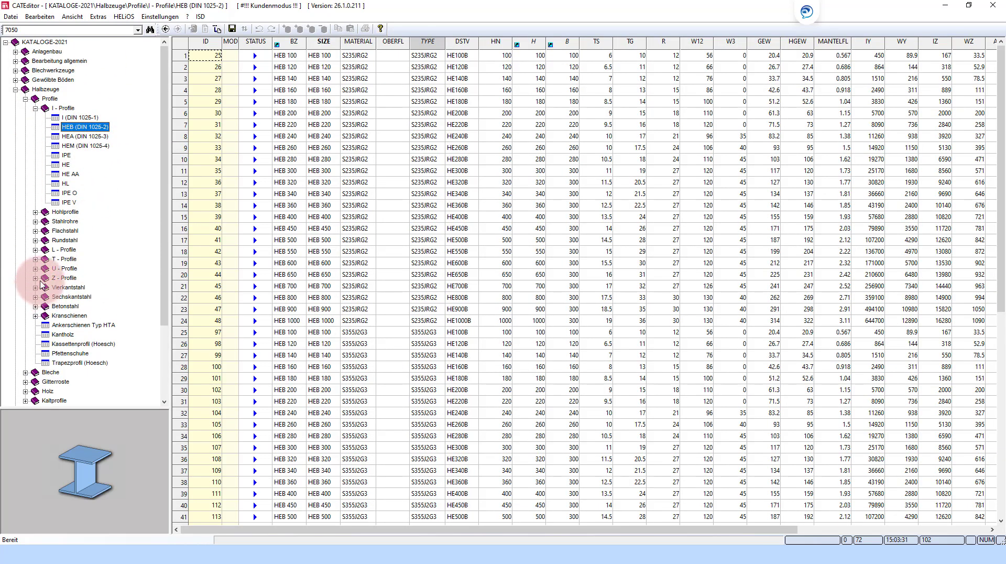
click(16, 90)
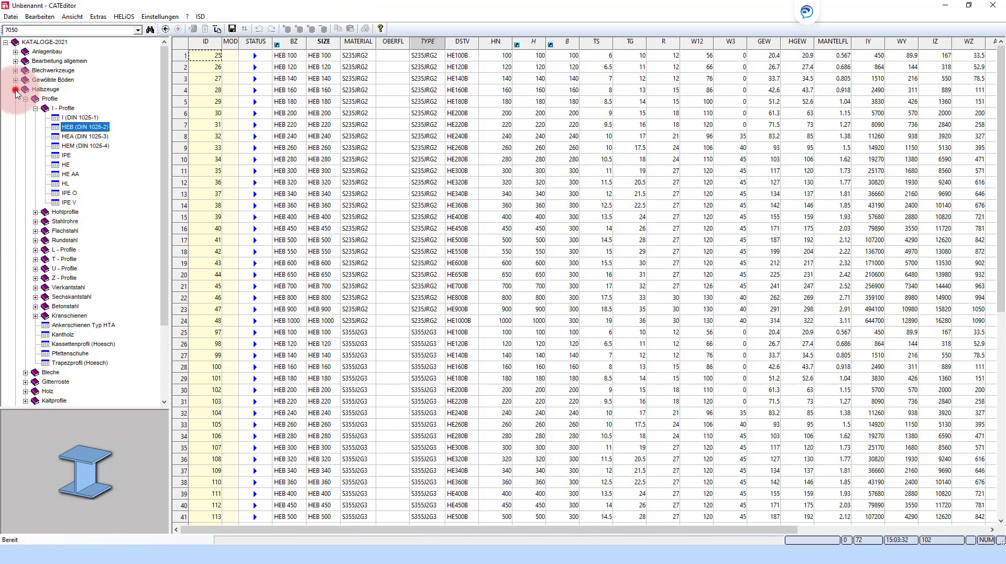
double_click(49, 166)
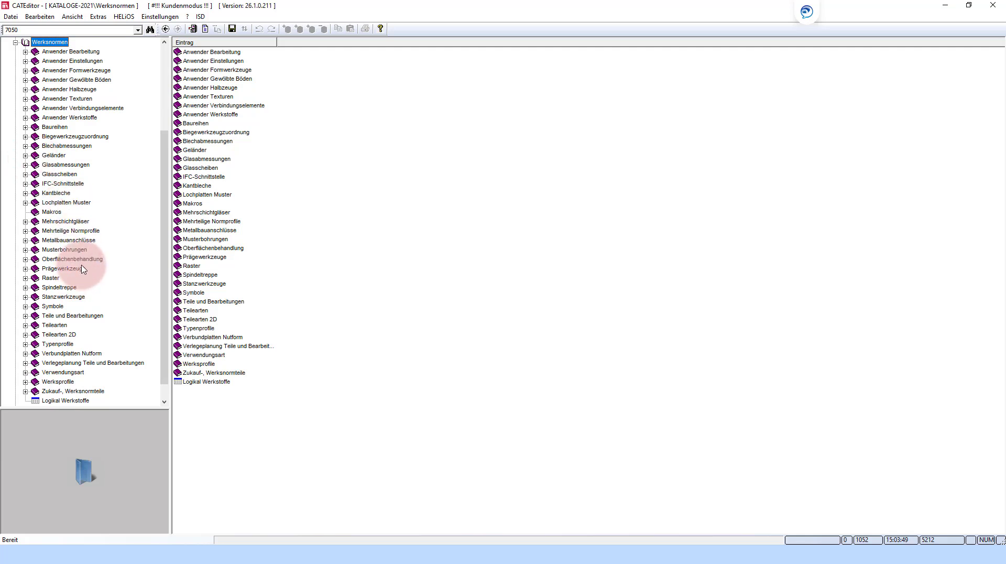
- Browse the Anwender Formwerkzeuge, Verbindungselemente and Werkstoffe nodes under Werksnormen
click(67, 51)
click(72, 61)
click(78, 70)
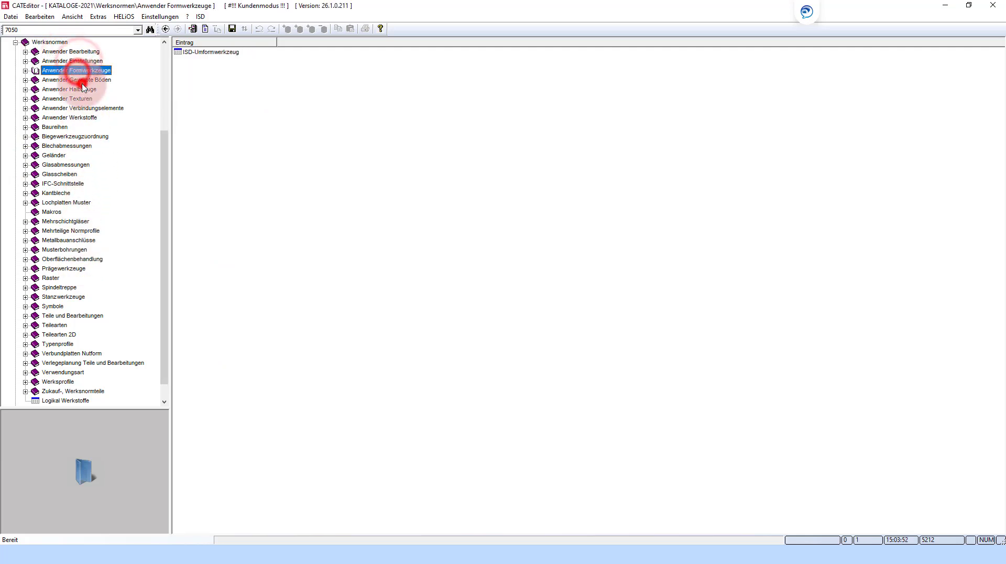
click(82, 81)
click(82, 90)
click(82, 100)
click(81, 109)
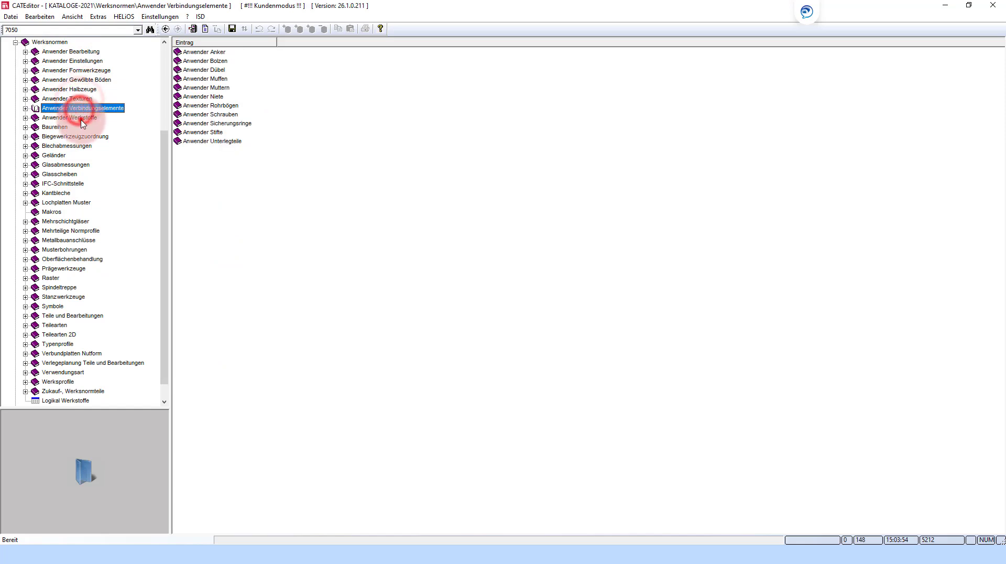
click(81, 119)
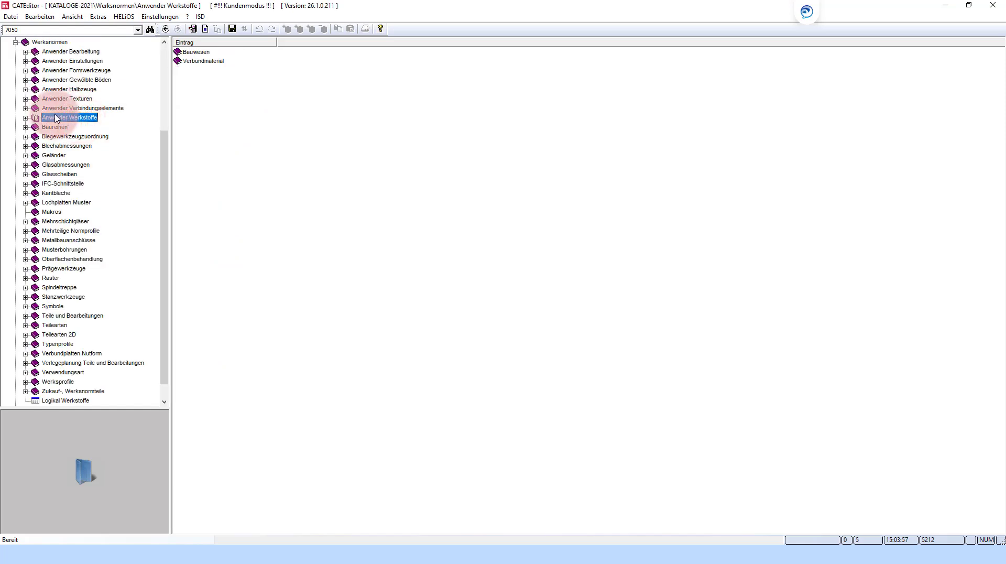
scroll(55, 74, up, 1)
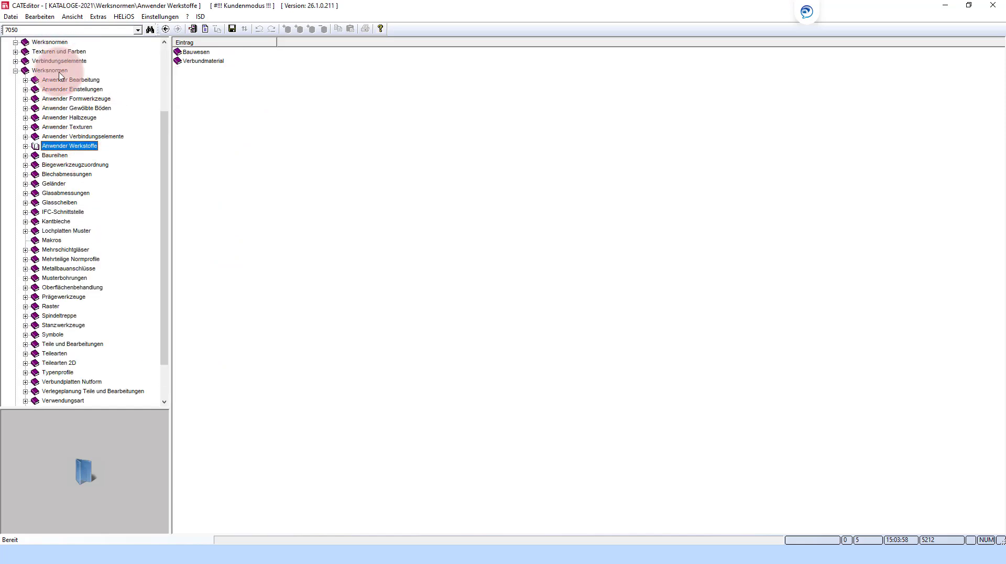
scroll(44, 157, up, 1)
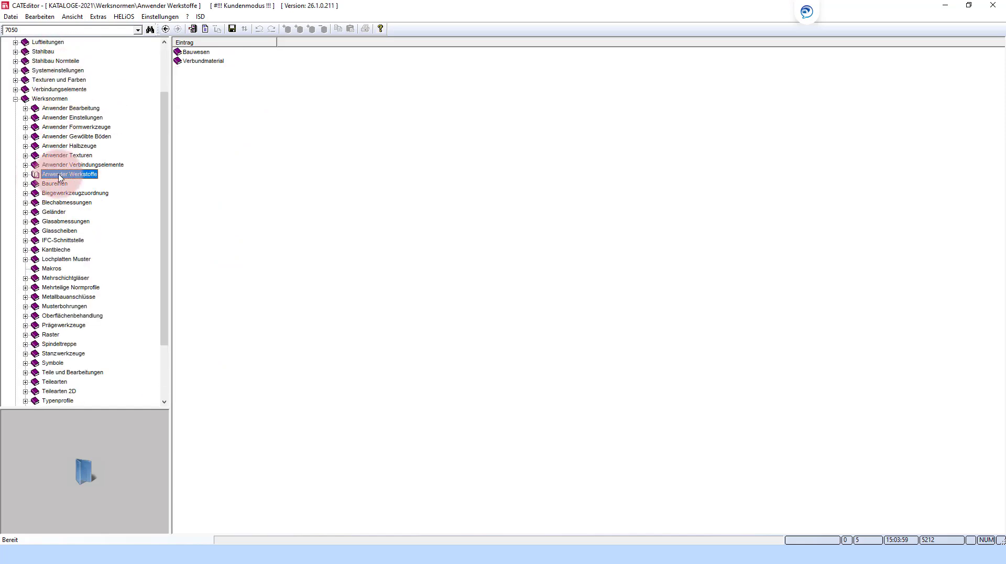
- Expand Anwender Halbzeuge › Bauwesen and Anwender Bearbeitung
click(25, 146)
click(35, 155)
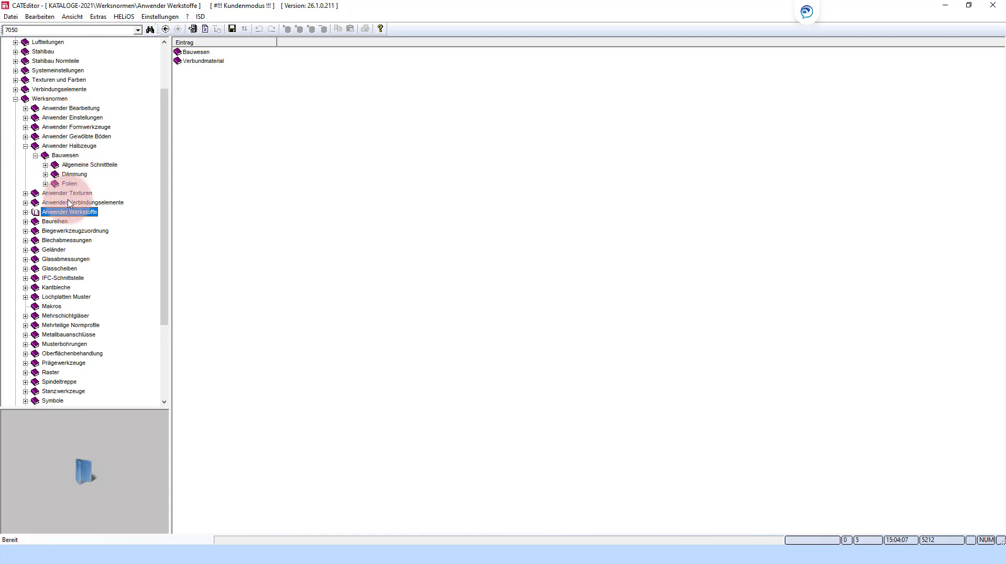
click(26, 109)
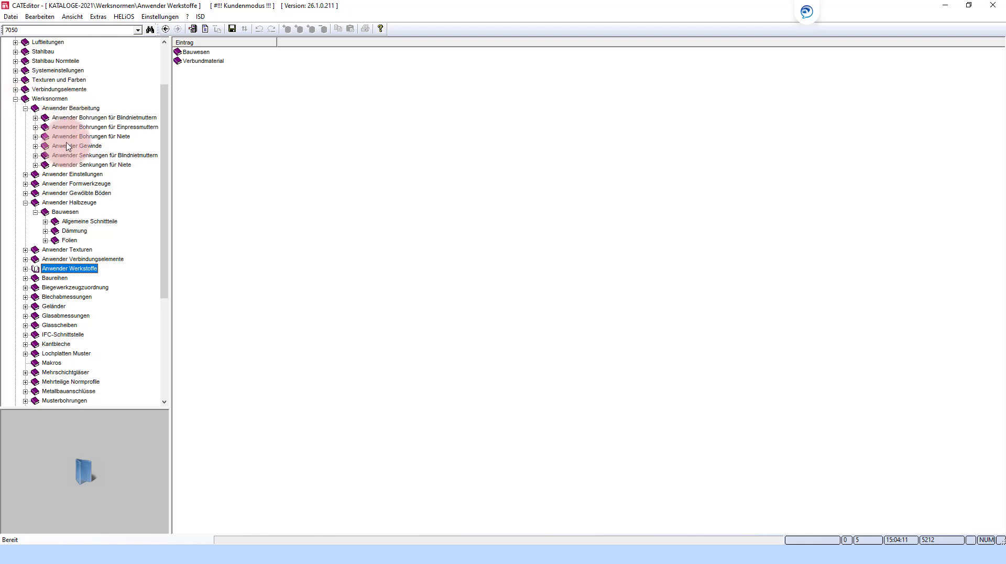
scroll(67, 144, up, 3)
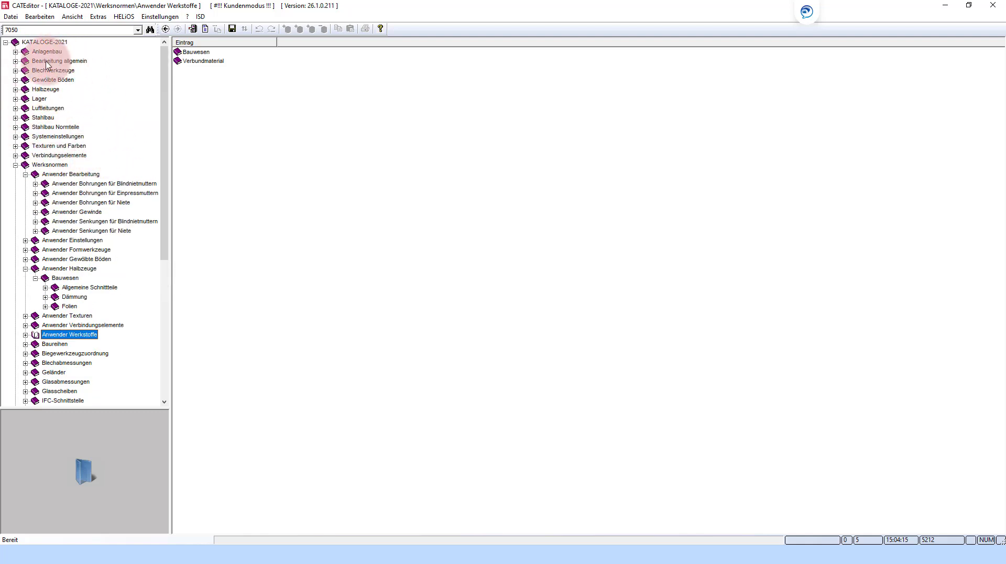
- Open Bearbeitung allgemein › Bearbeitung, listing Bohrungen, Gewinde and Senkungen
double_click(46, 63)
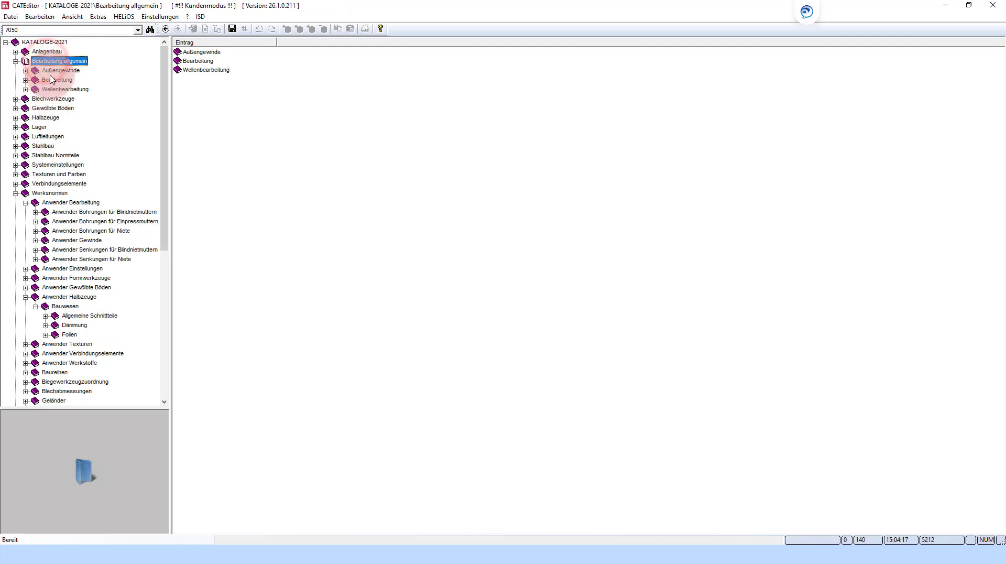
scroll(59, 99, down, 2)
scroll(59, 99, up, 2)
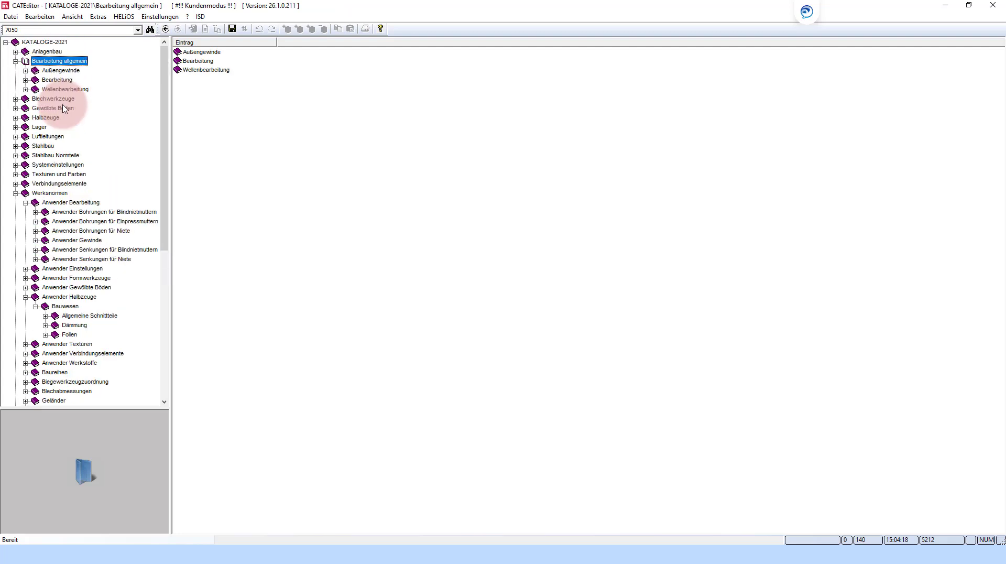
click(57, 202)
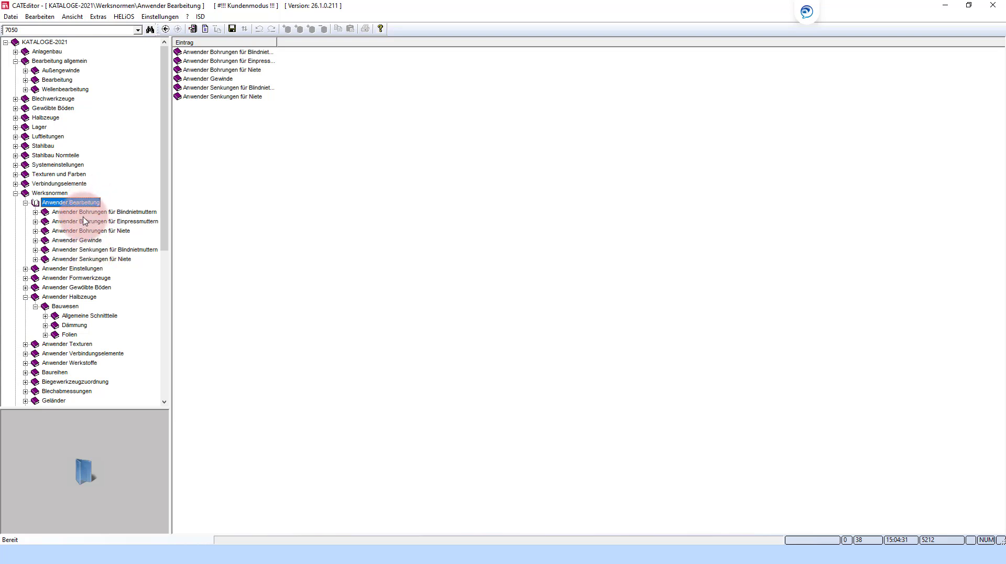
scroll(86, 222, down, 1)
scroll(86, 220, down, 1)
scroll(84, 202, up, 3)
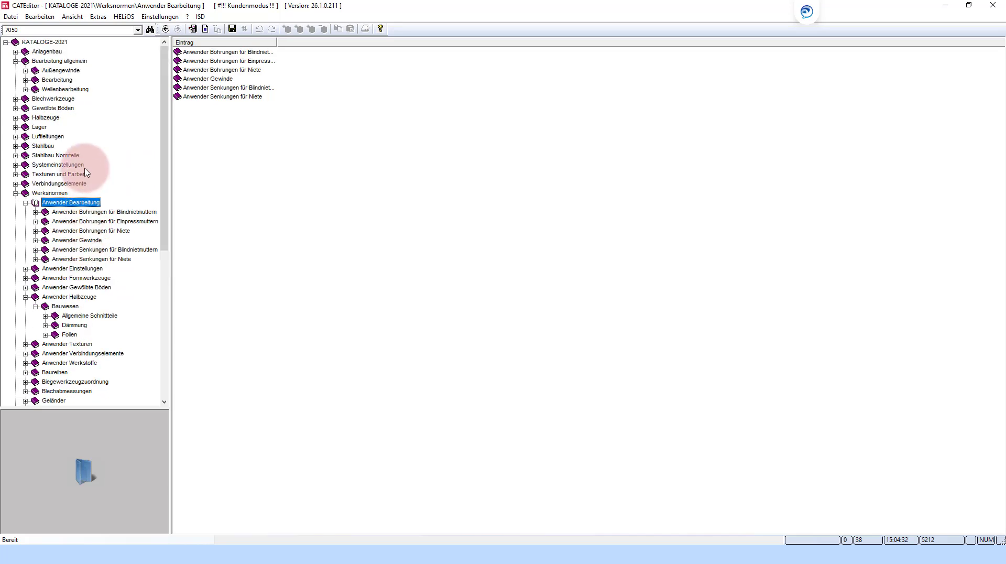
double_click(58, 79)
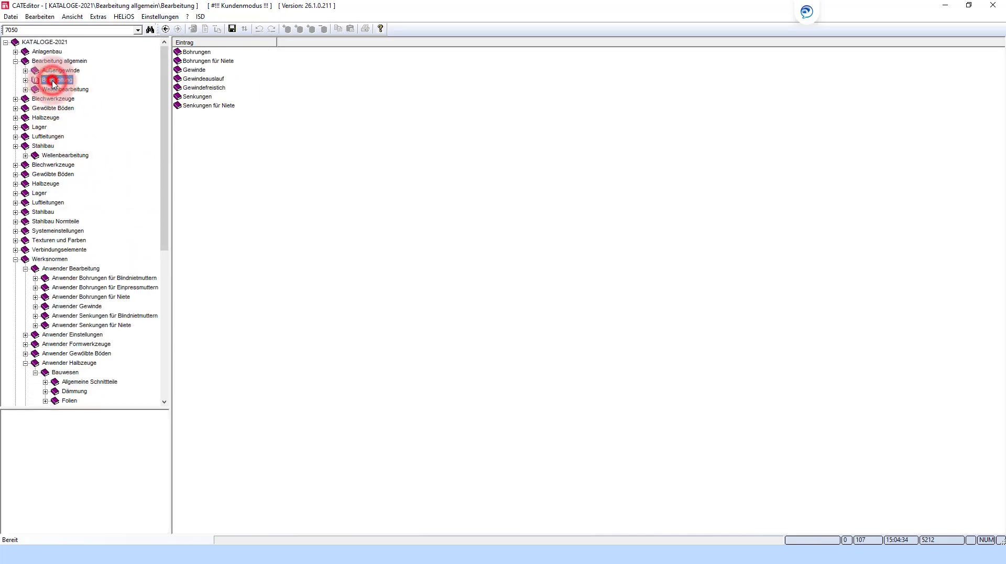
- Expand Bohrungen and open the BPS DIN 7968 table of seven bores, Ø 13 to Ø 31
double_click(75, 90)
click(78, 108)
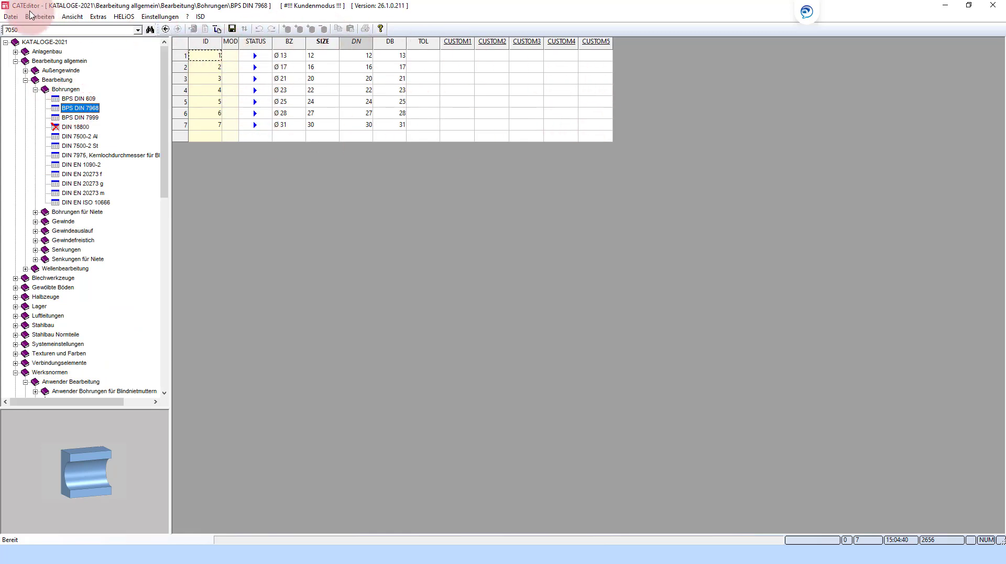
click(12, 17)
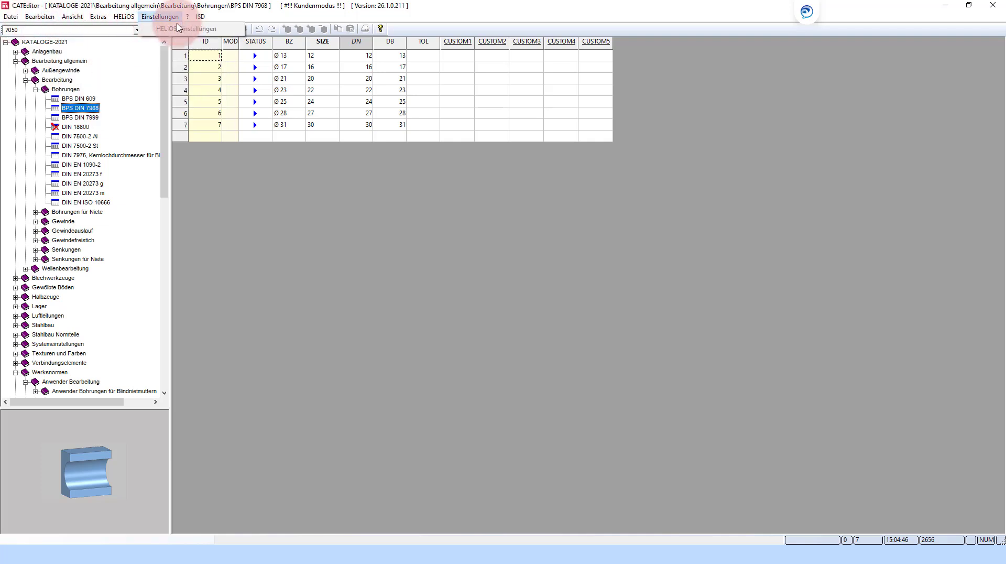
click(283, 92)
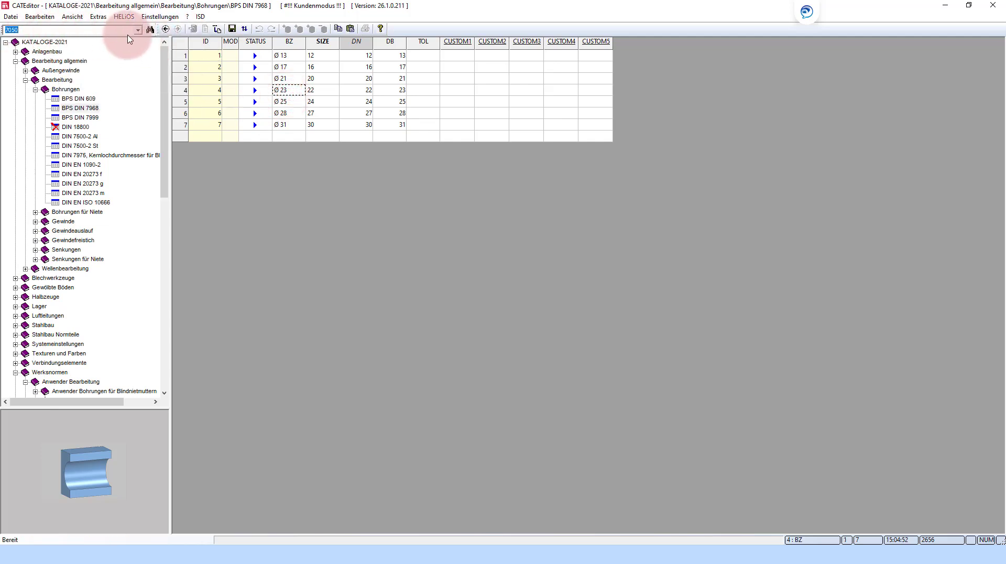
- Search for 7050 and open the DIN ISO 7050 C Z table from the results
click(151, 30)
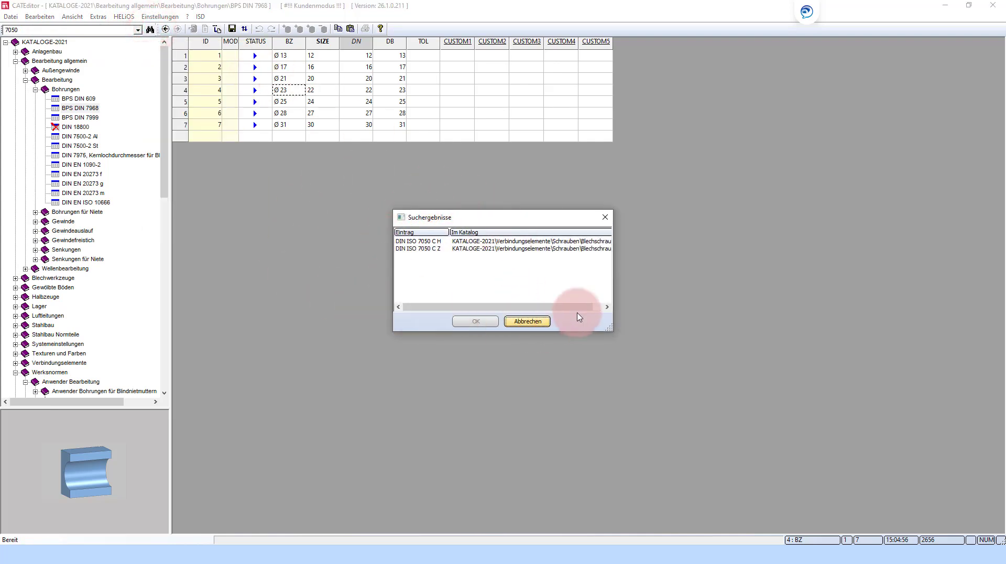
click(420, 249)
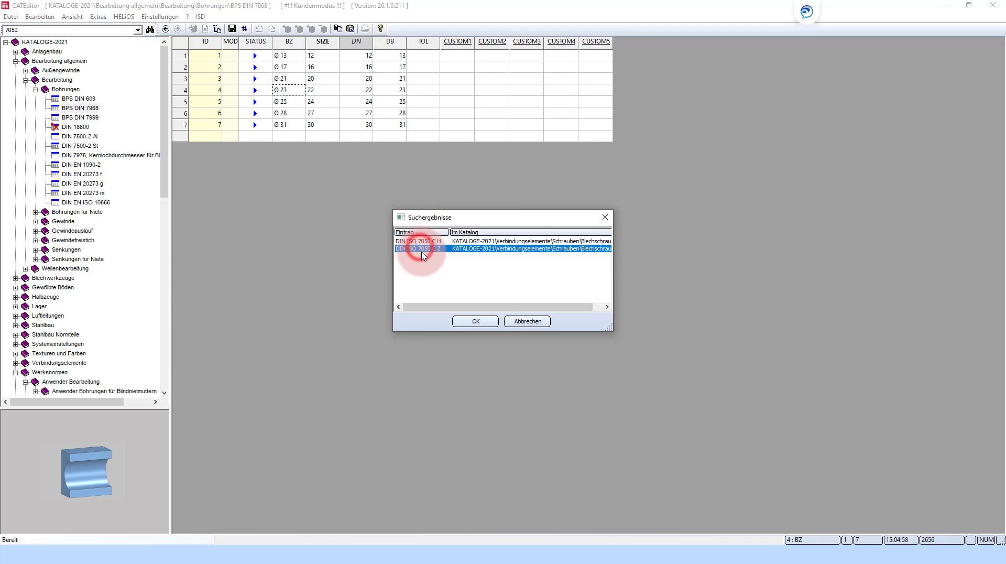
double_click(426, 250)
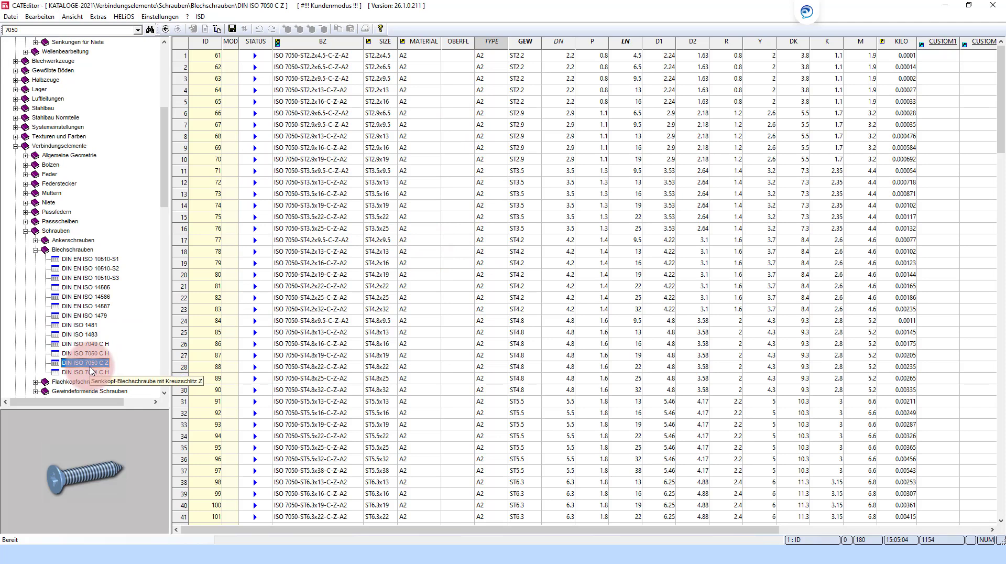
click(309, 136)
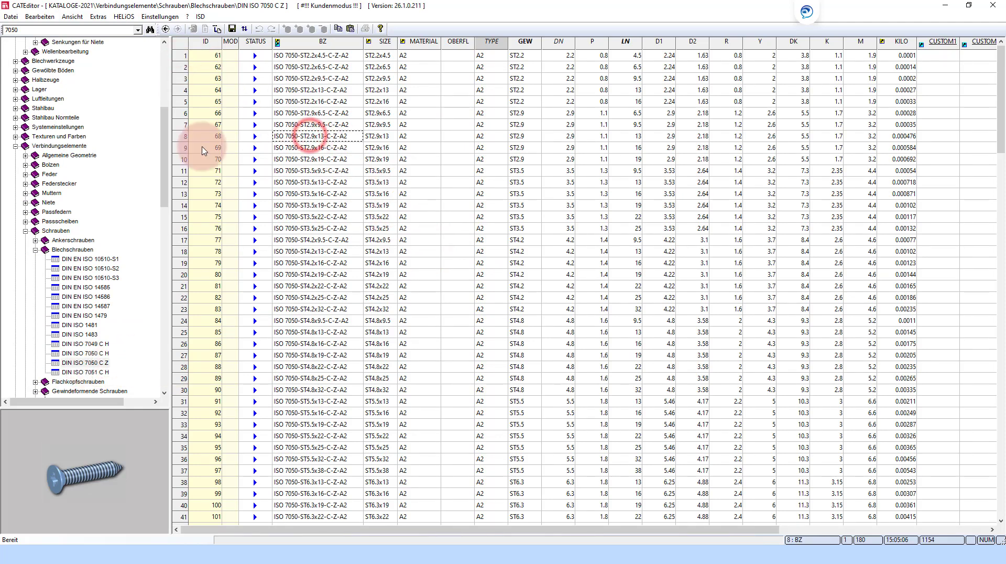
- Scroll through the ST2.2 to ST6.3 tapping-screw rows and back to the top
scroll(235, 168, down, 9)
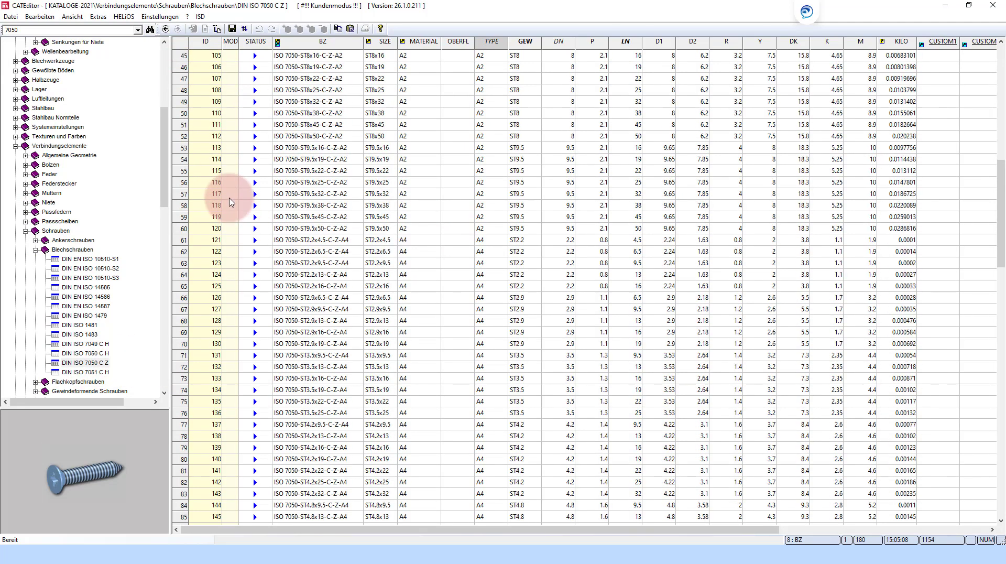
scroll(251, 210, down, 17)
scroll(293, 238, down, 3)
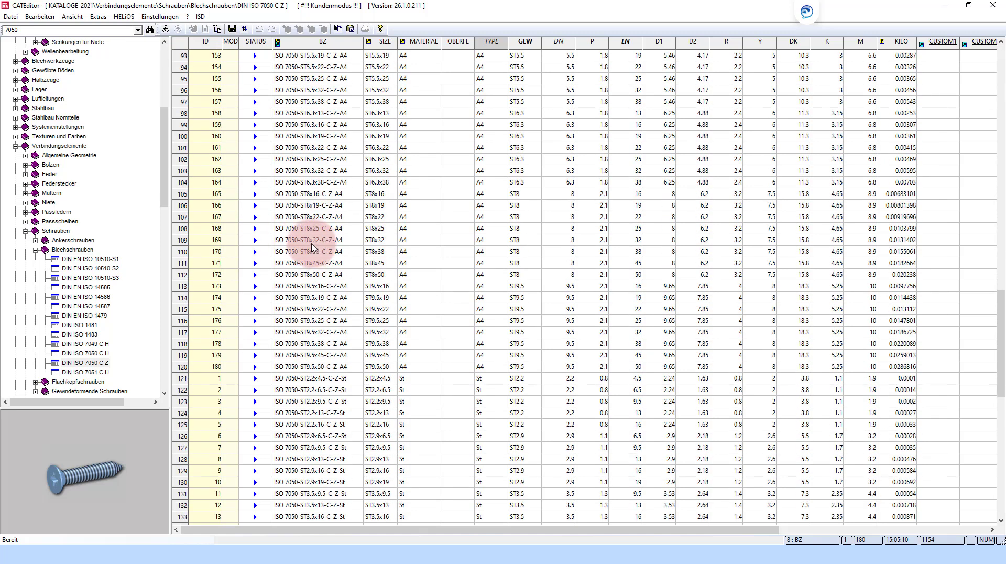
scroll(292, 242, down, 3)
scroll(292, 251, down, 3)
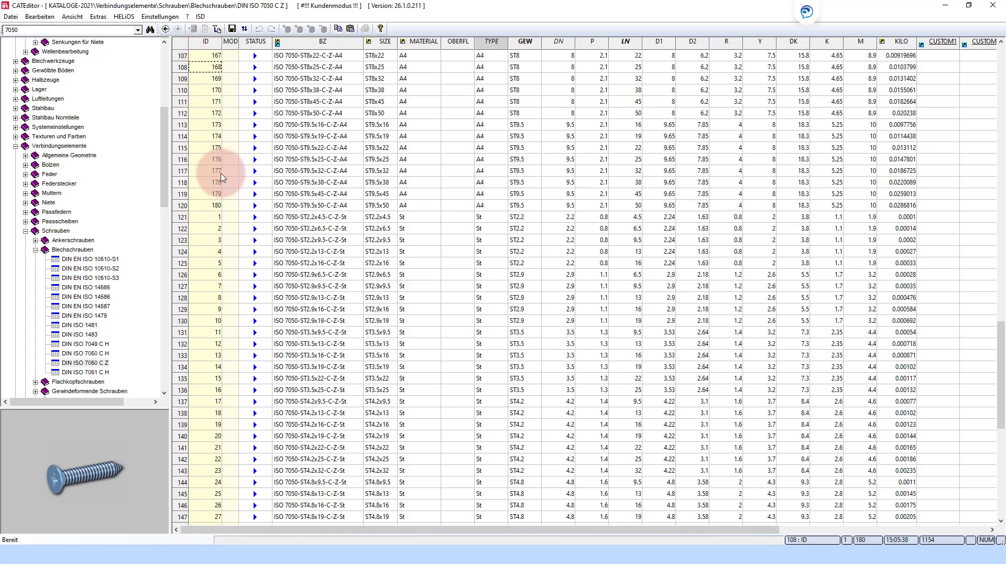
scroll(205, 132, up, 3)
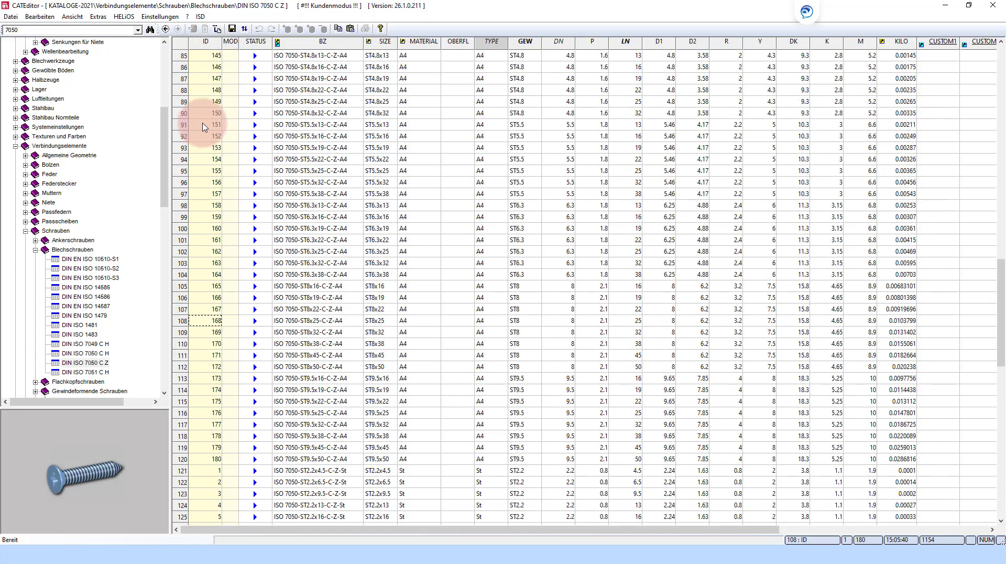
scroll(205, 129, up, 15)
scroll(208, 110, up, 4)
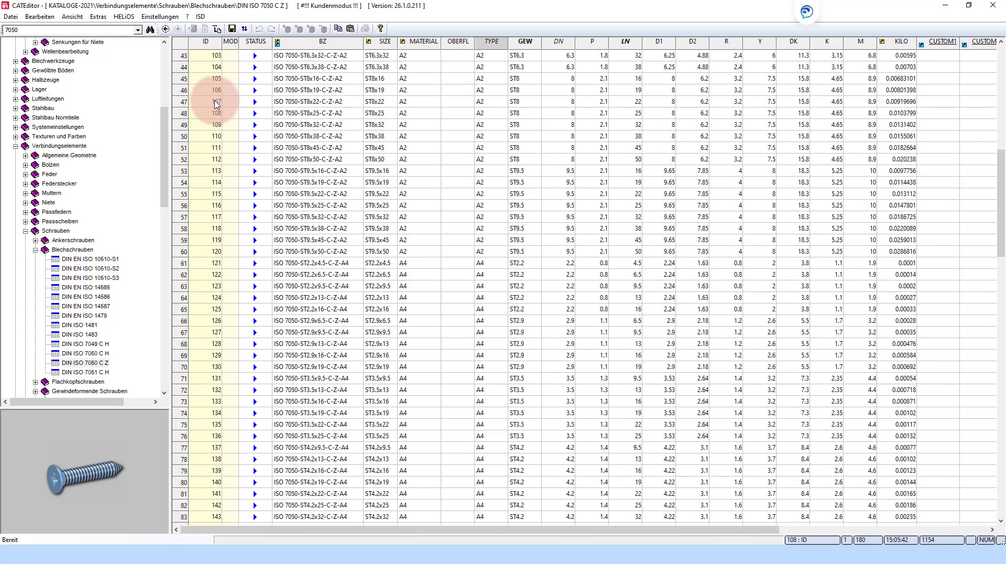
scroll(208, 110, up, 4)
scroll(207, 111, up, 4)
scroll(205, 110, up, 3)
scroll(207, 105, up, 4)
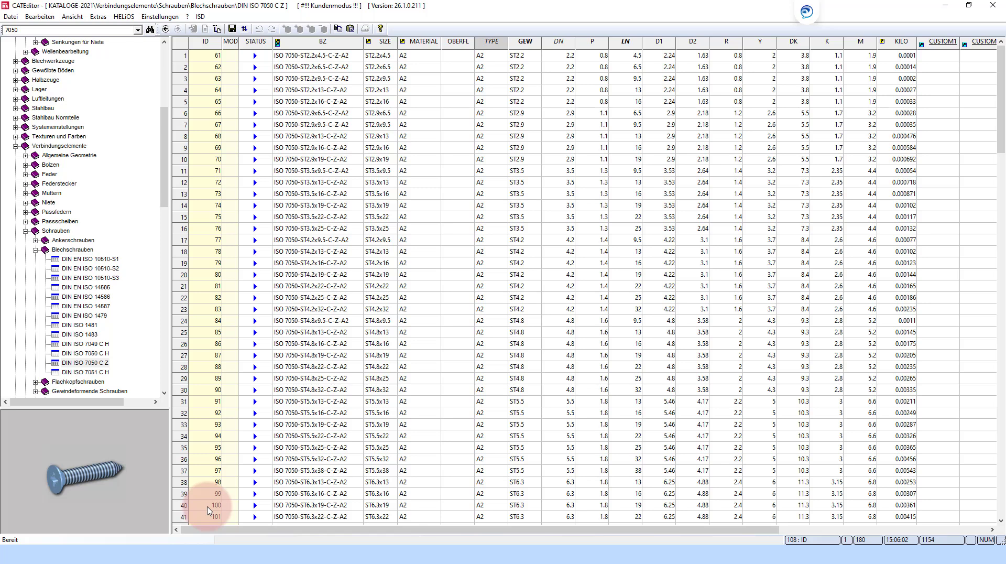
click(318, 216)
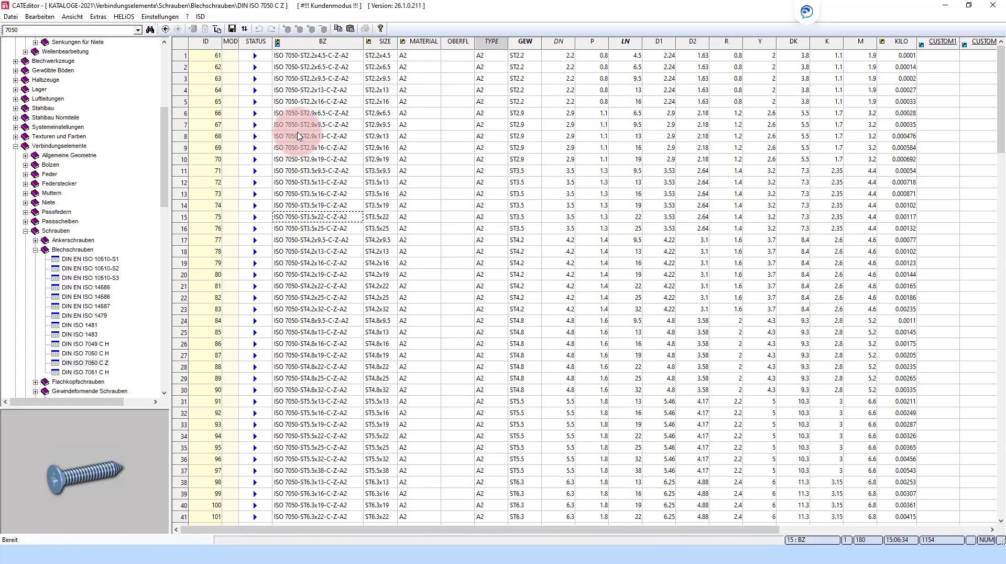
scroll(90, 138, up, 4)
scroll(101, 153, up, 4)
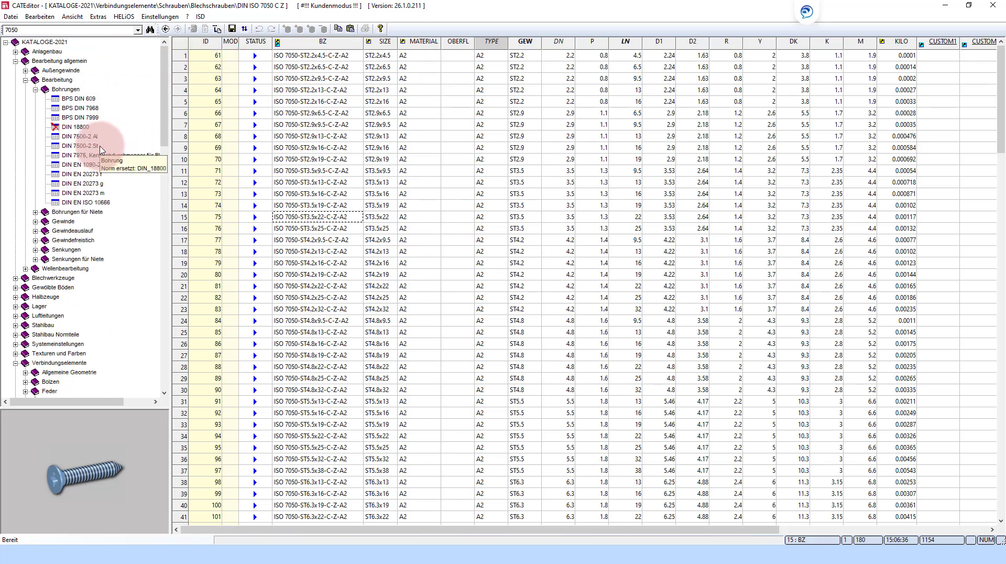
- Expand Halbzeuge › Profile › Hohlprofile and open the HR-warm (DIN EN 10210-2 HR) table
double_click(44, 299)
double_click(64, 204)
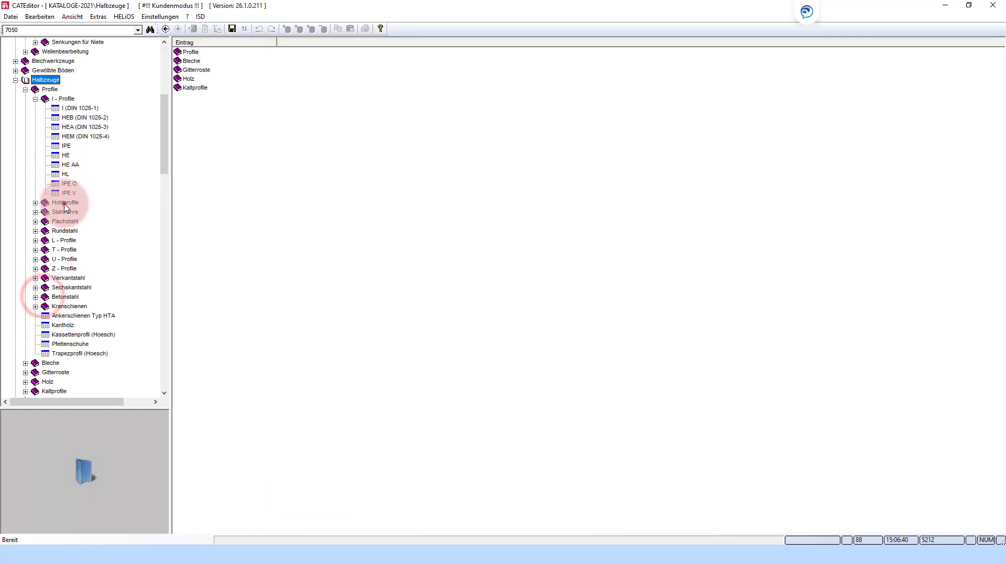
double_click(99, 240)
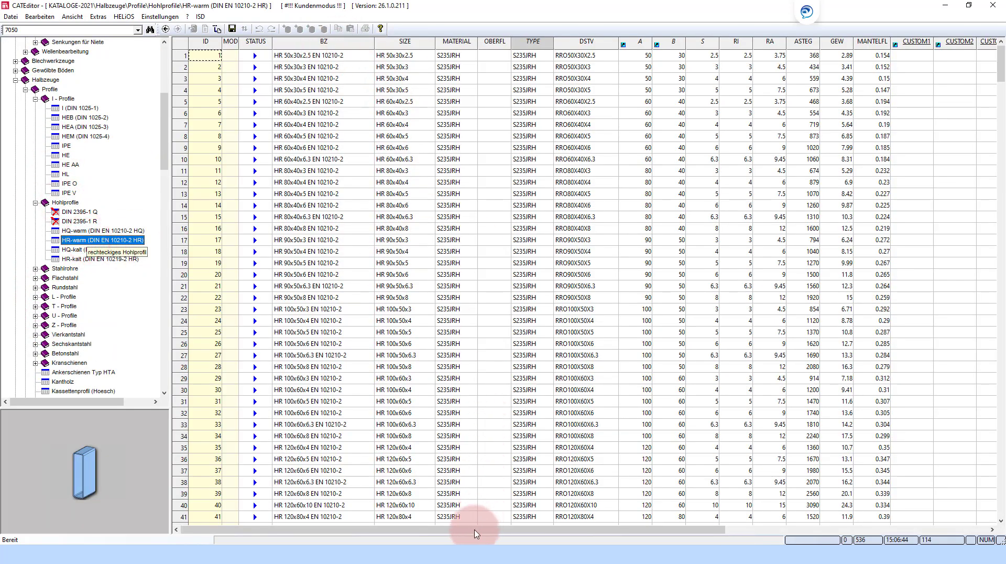
- Scroll the table right to show and inspect the BEZ, BEZ_1 and BEZ_1090 columns
click(475, 529)
drag(476, 530, 889, 361)
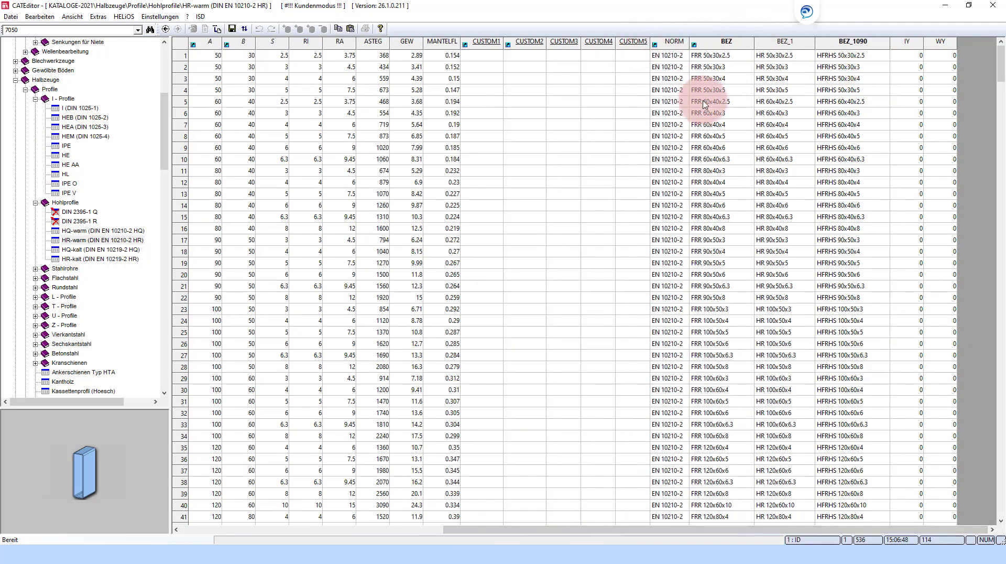
click(708, 228)
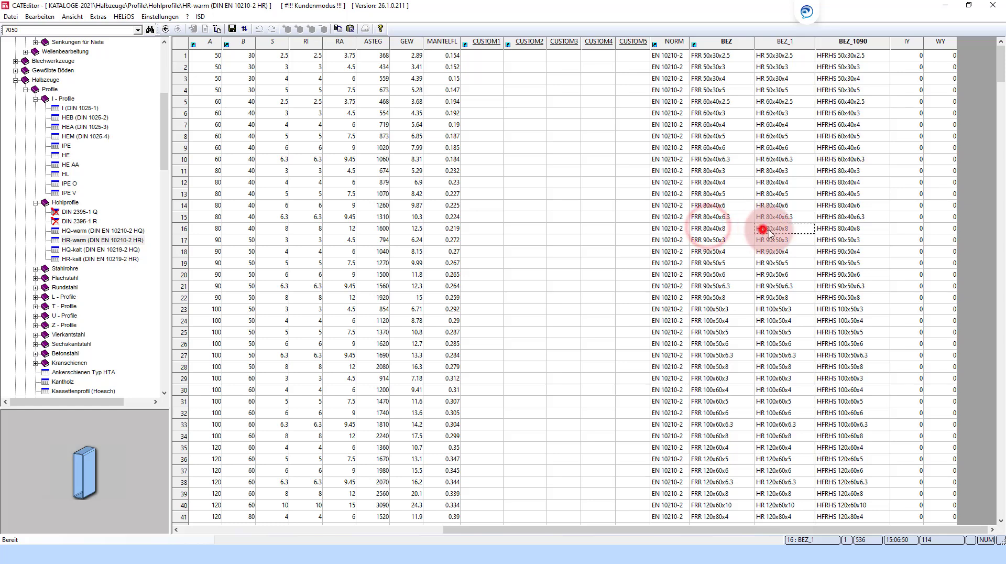
click(834, 229)
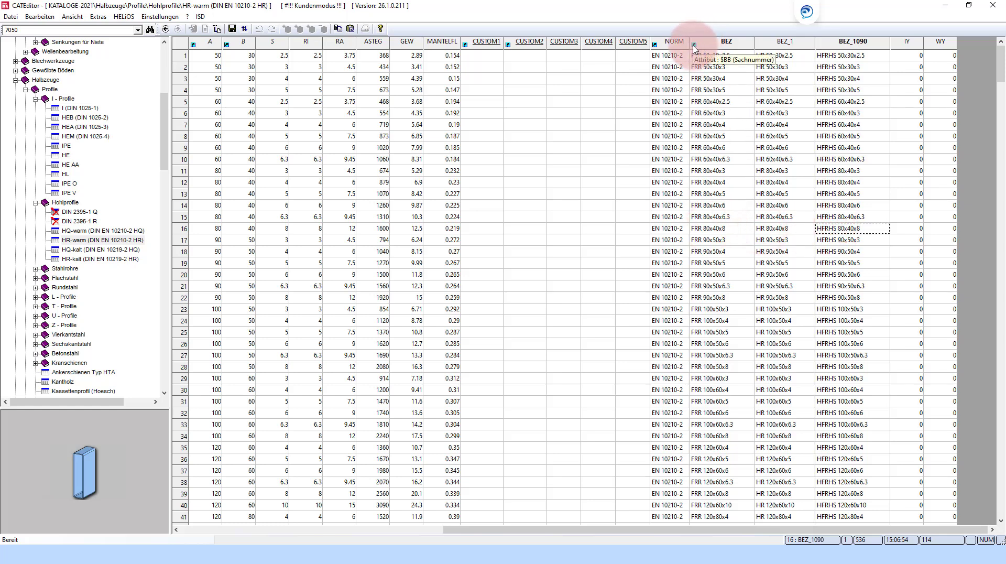
click(728, 42)
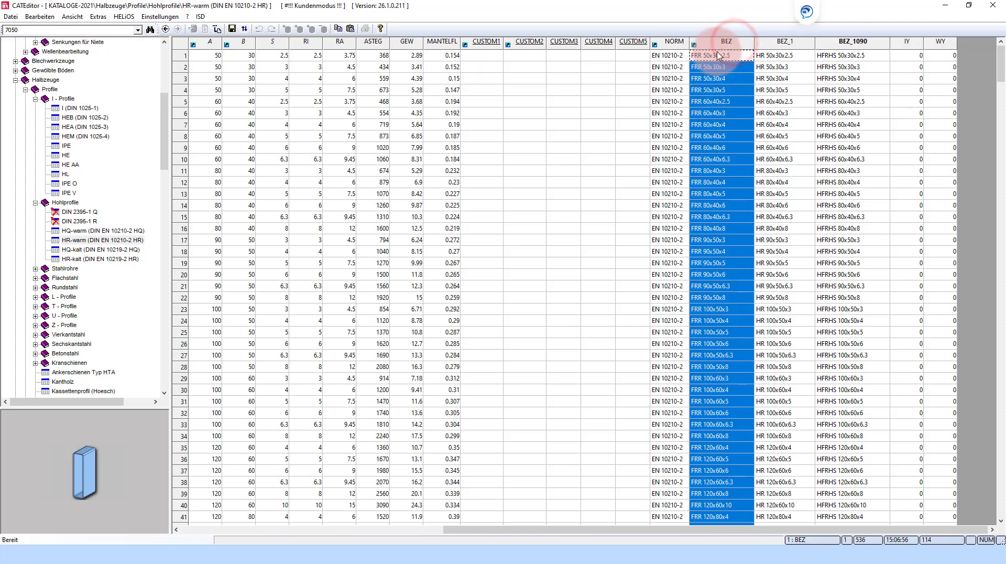
click(702, 79)
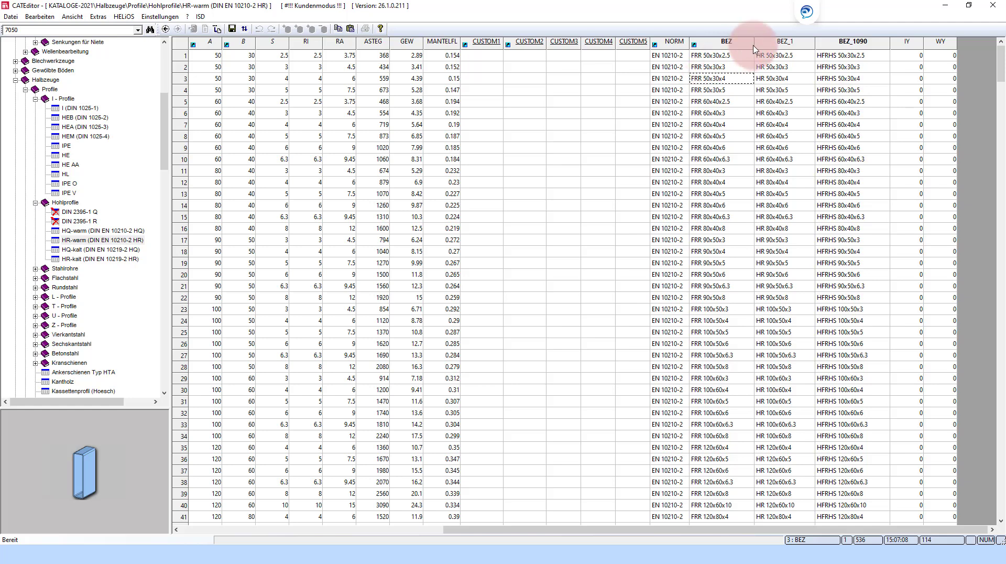
- Remove the HiCAD attribute link from the BEZ column's properties
click(777, 84)
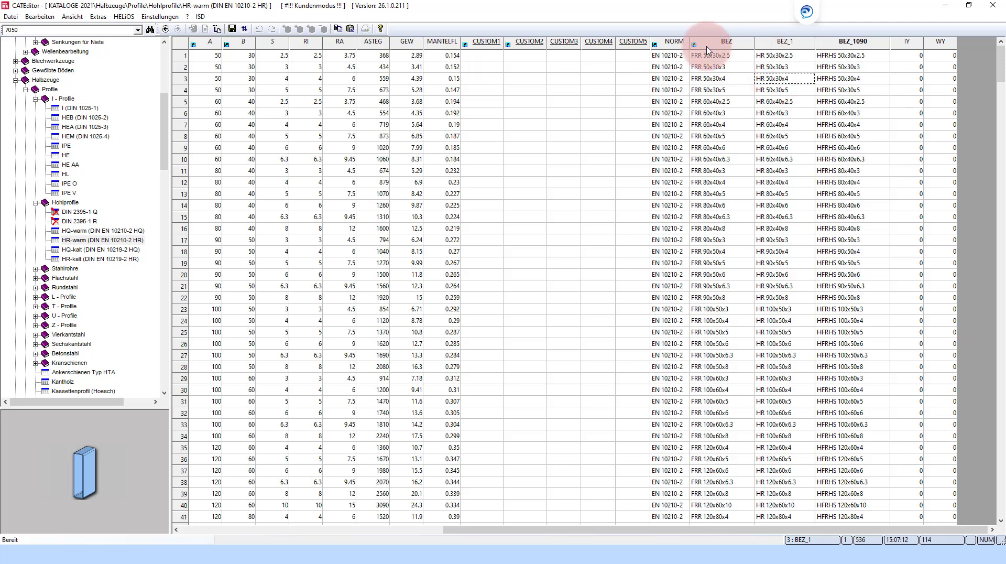
click(707, 47)
right_click(707, 47)
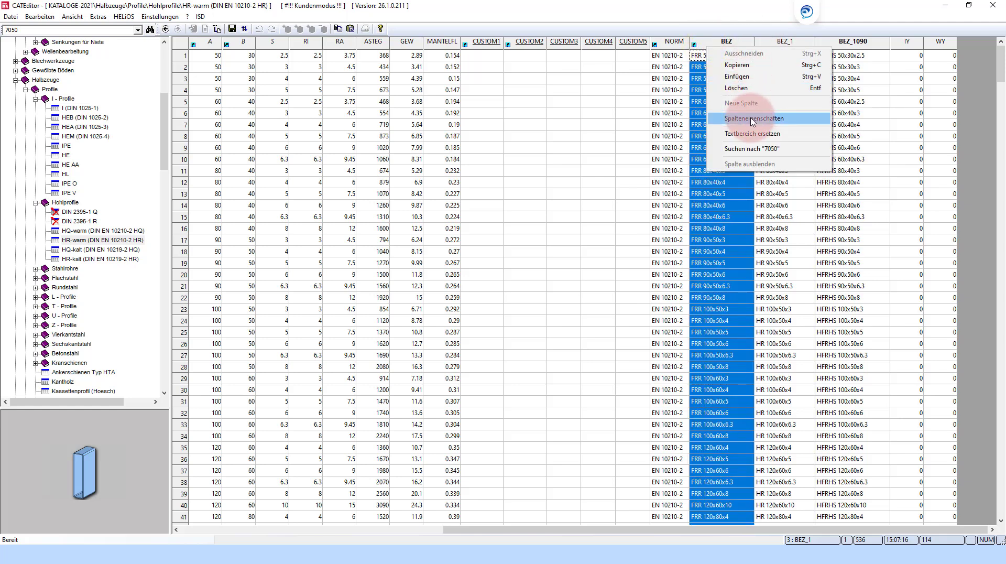
click(752, 119)
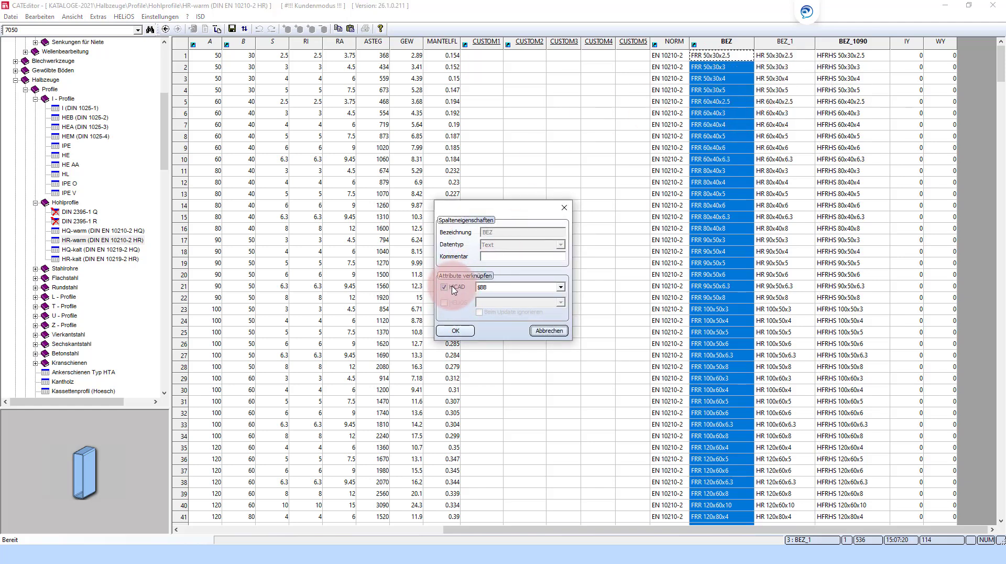
click(451, 286)
click(458, 330)
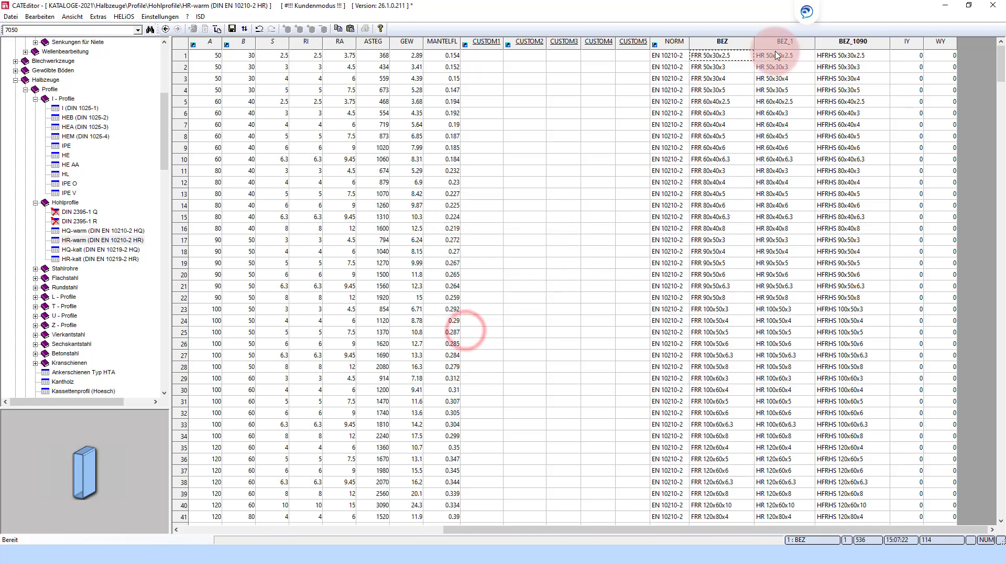
- Link the BEZ_1090 column to the HiCAD attribute $BB
right_click(833, 46)
click(877, 115)
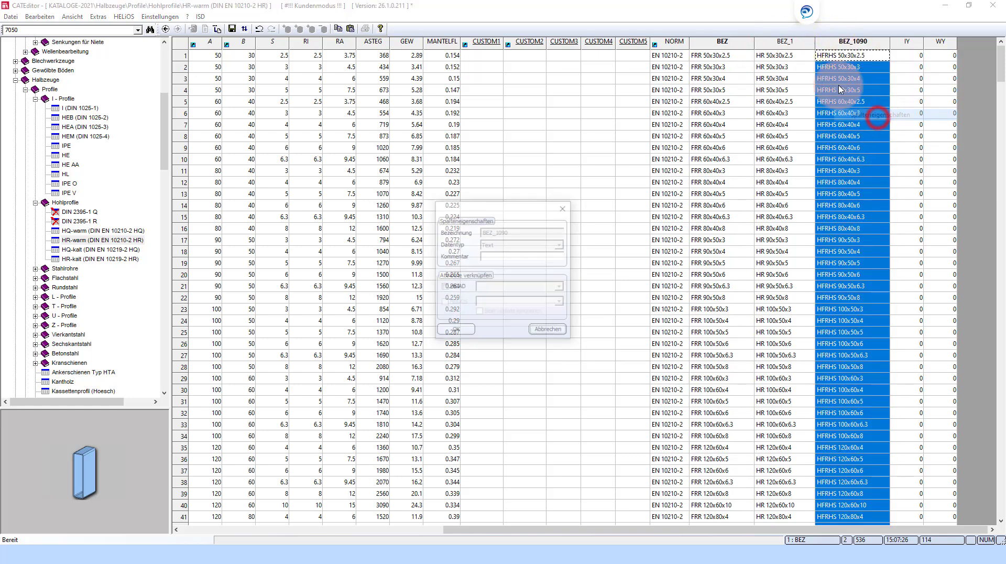
click(456, 286)
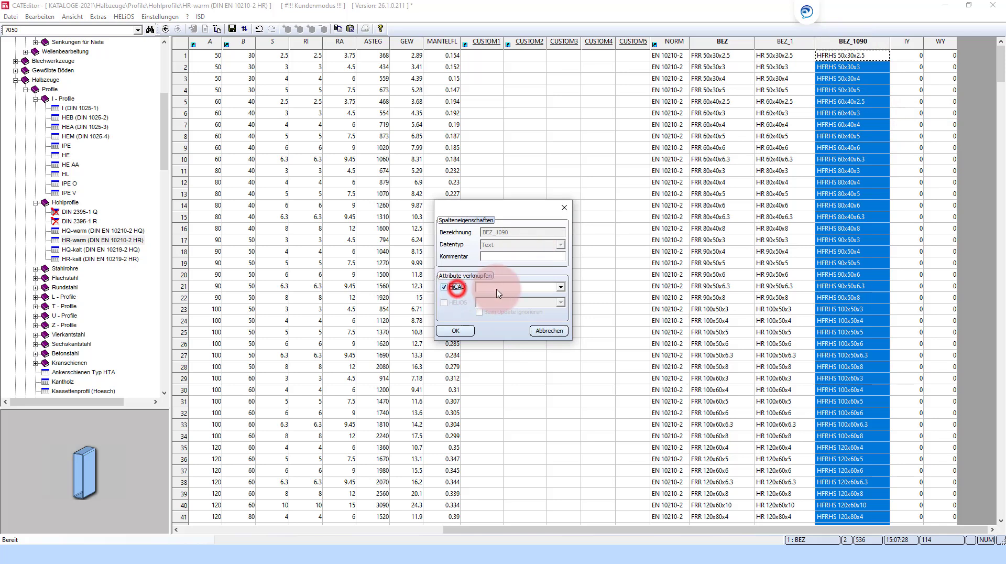
click(498, 292)
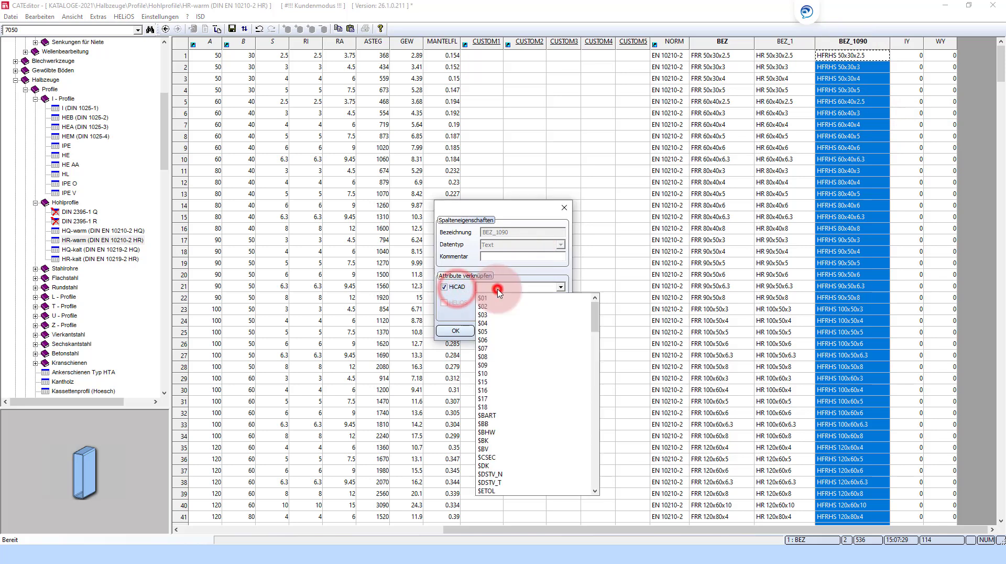
click(506, 423)
click(455, 331)
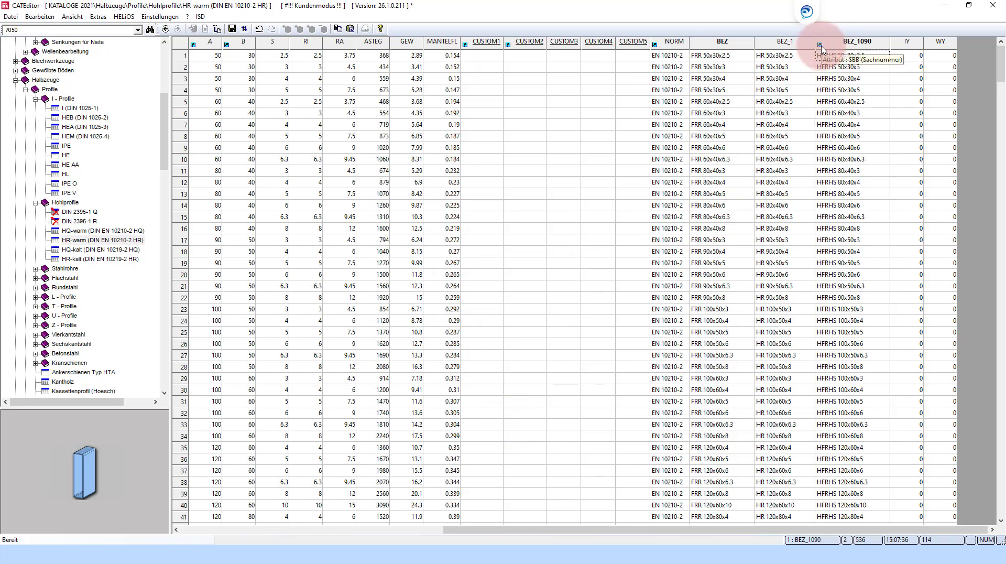
- Save the HR-warm catalog so the BEZ_1090 link to $BB is stored
click(841, 67)
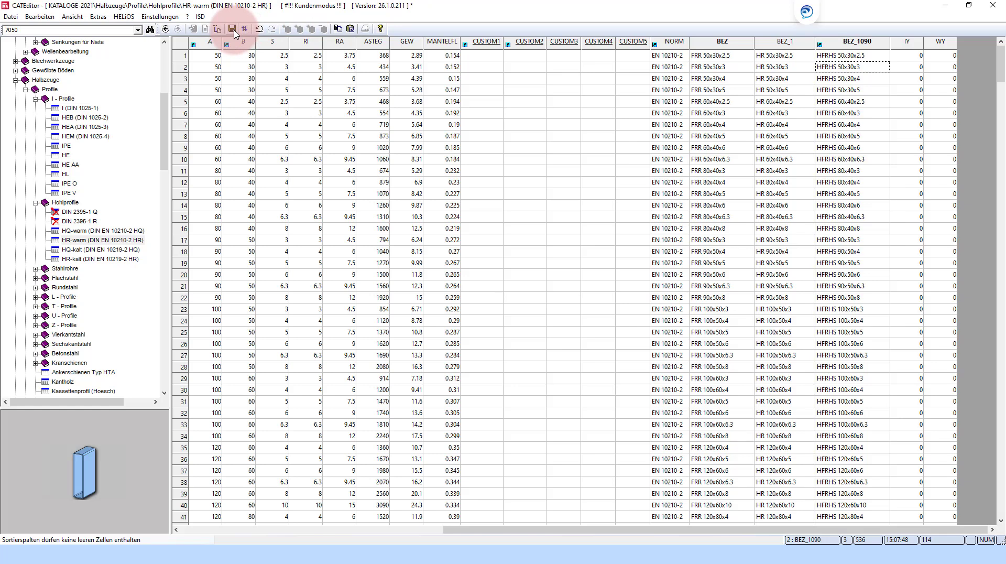
click(470, 98)
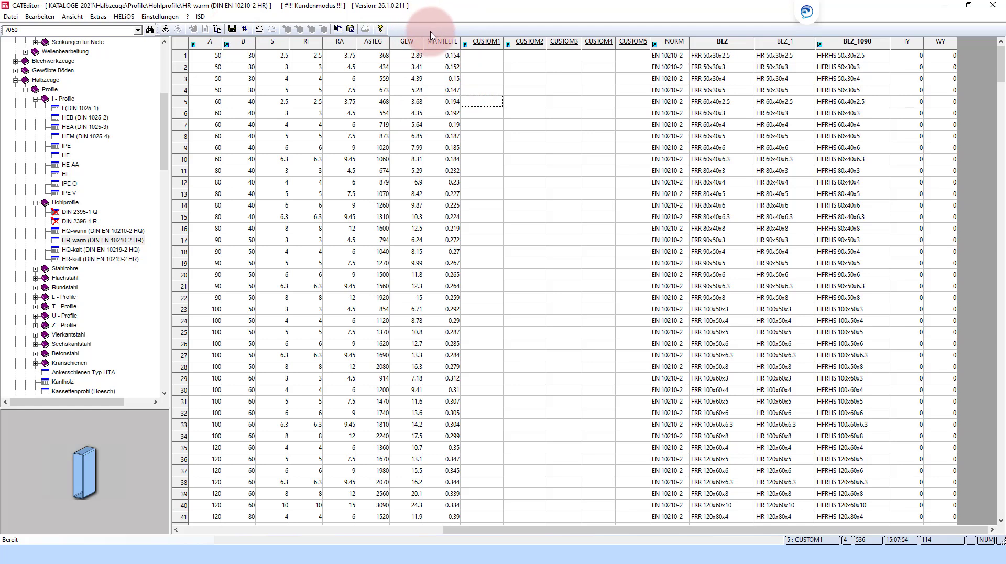
click(448, 125)
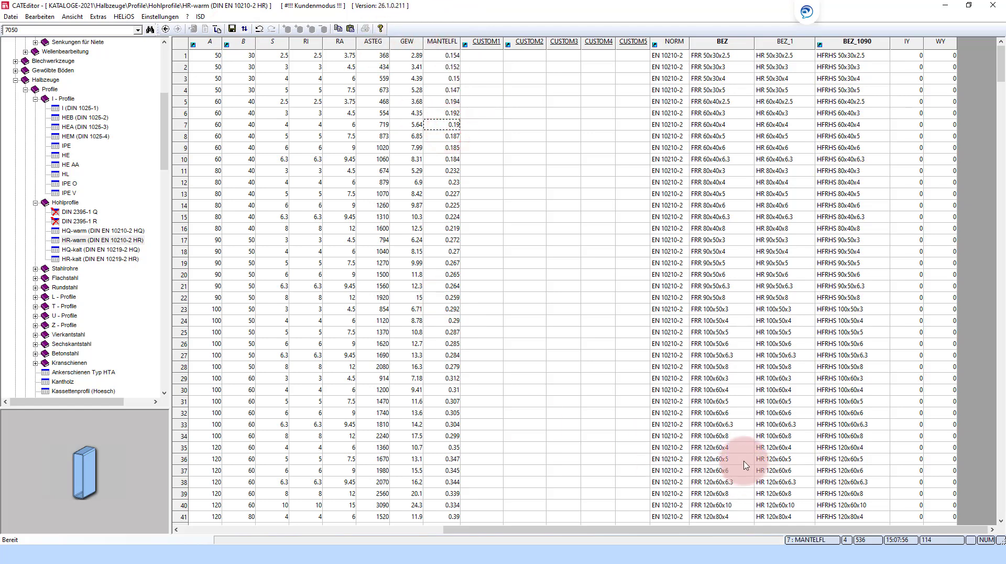
- Switch to HiCAD and reload its catalogs via Kataloge > Neu laden
click(519, 554)
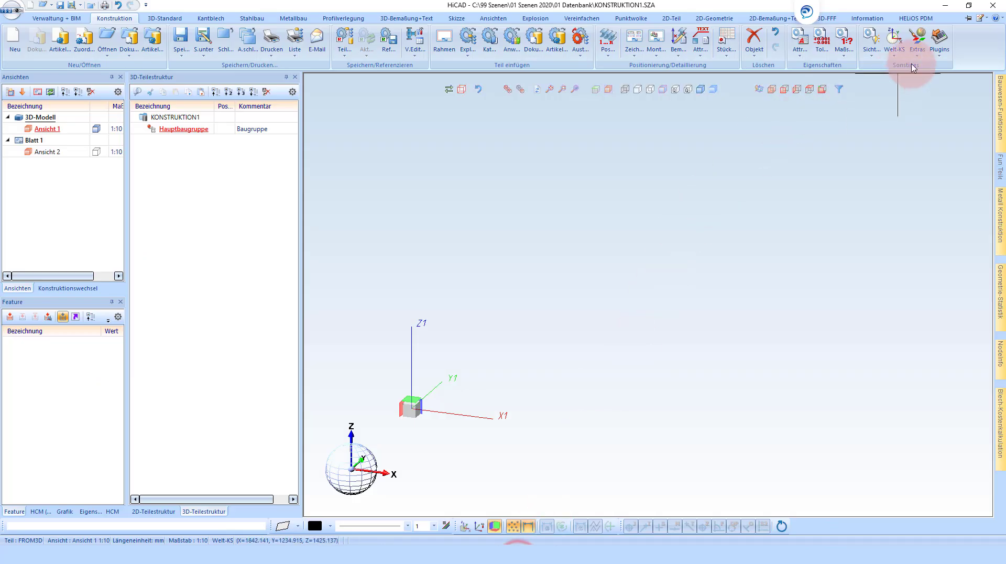
click(981, 21)
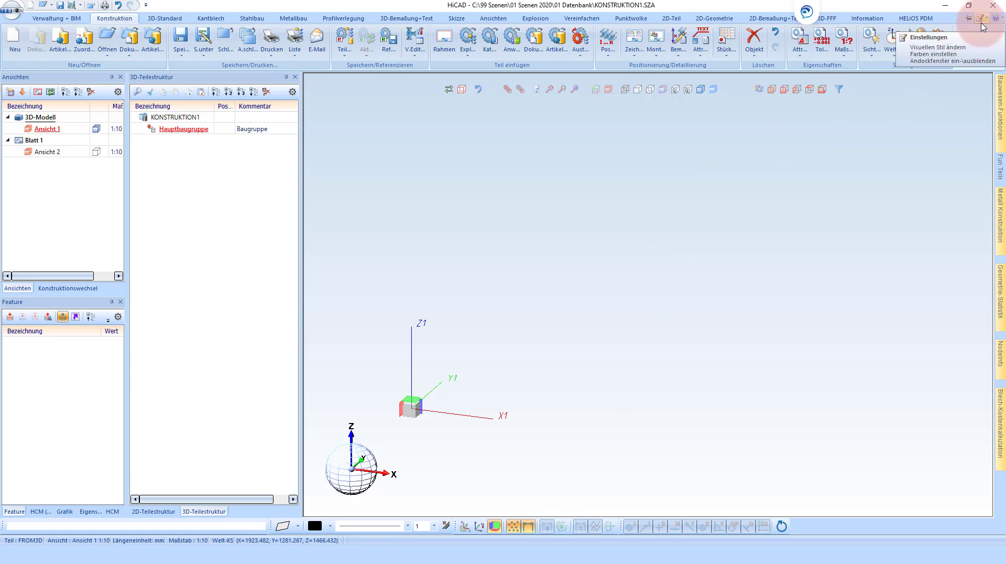
click(940, 43)
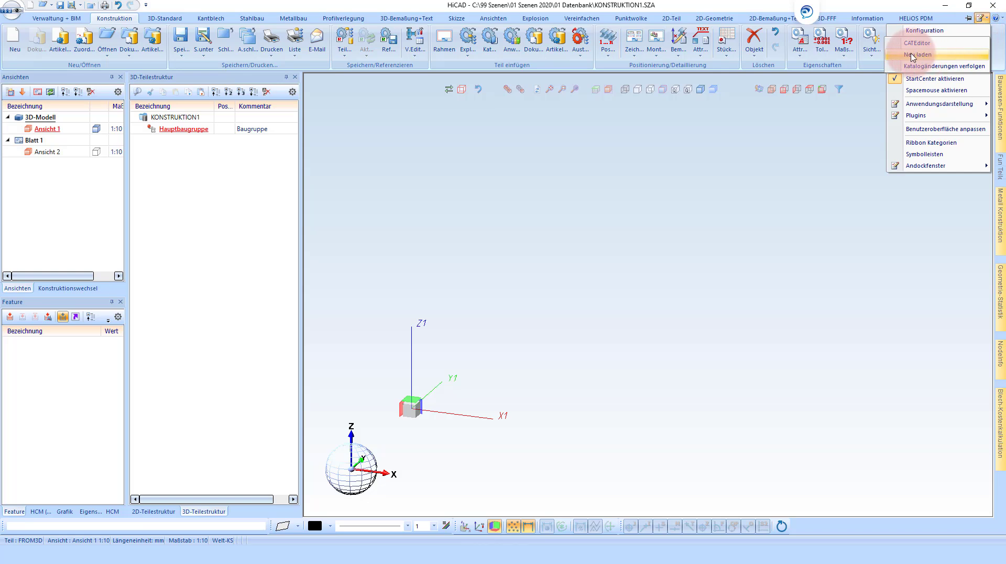
click(911, 56)
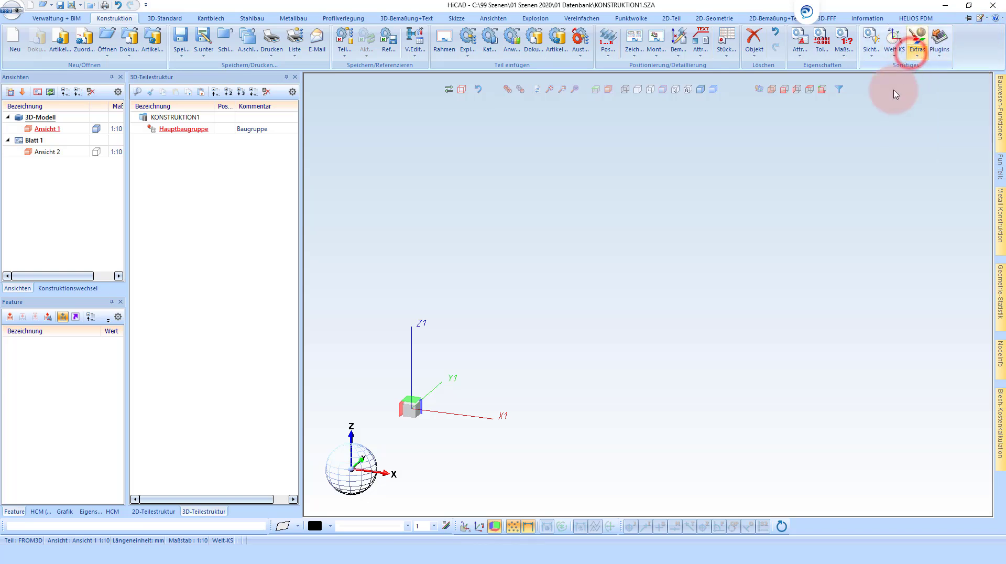
- Choose the HR-warm FRR 90x50x8 hollow profile from the steel standard profile catalog
click(259, 21)
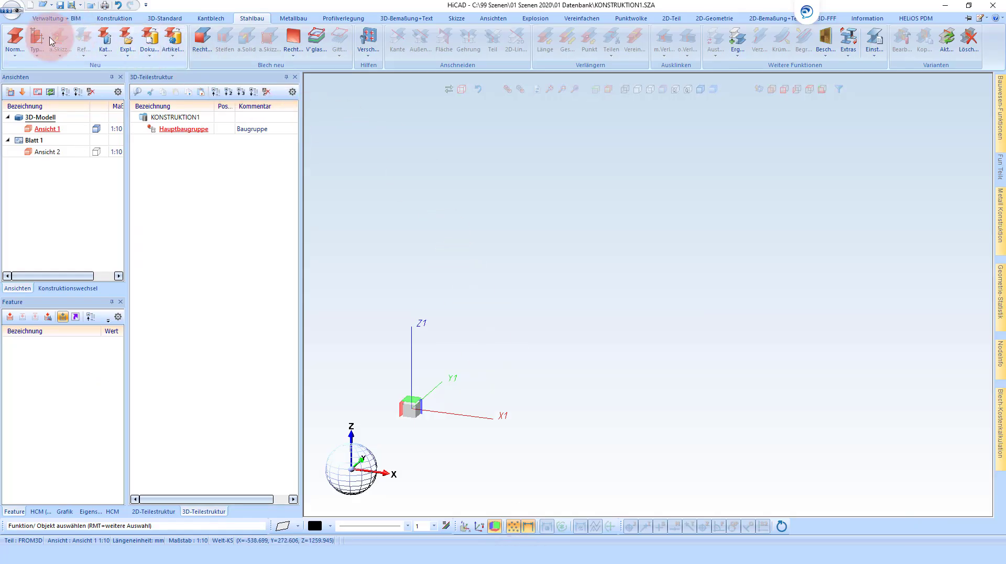
click(20, 46)
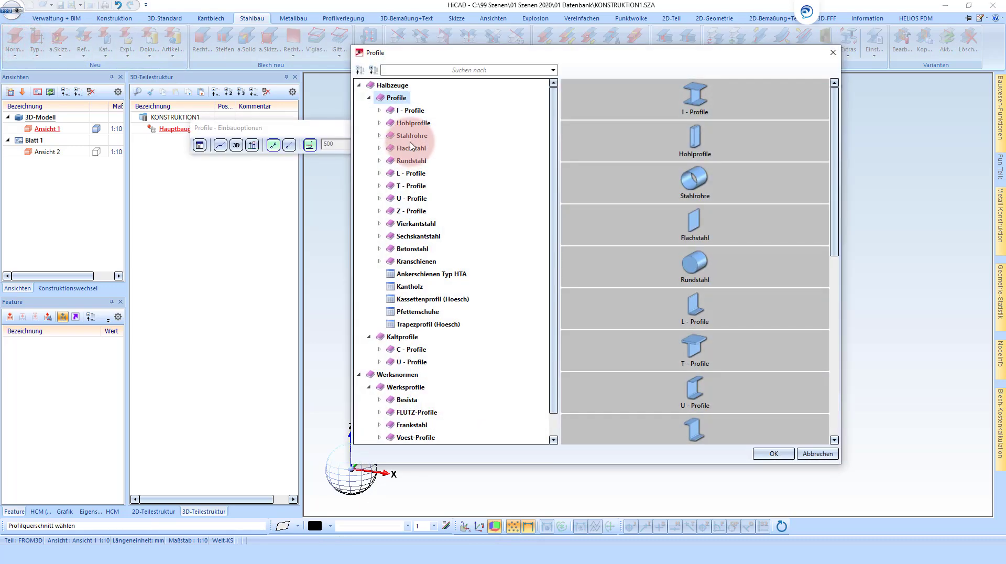
click(413, 149)
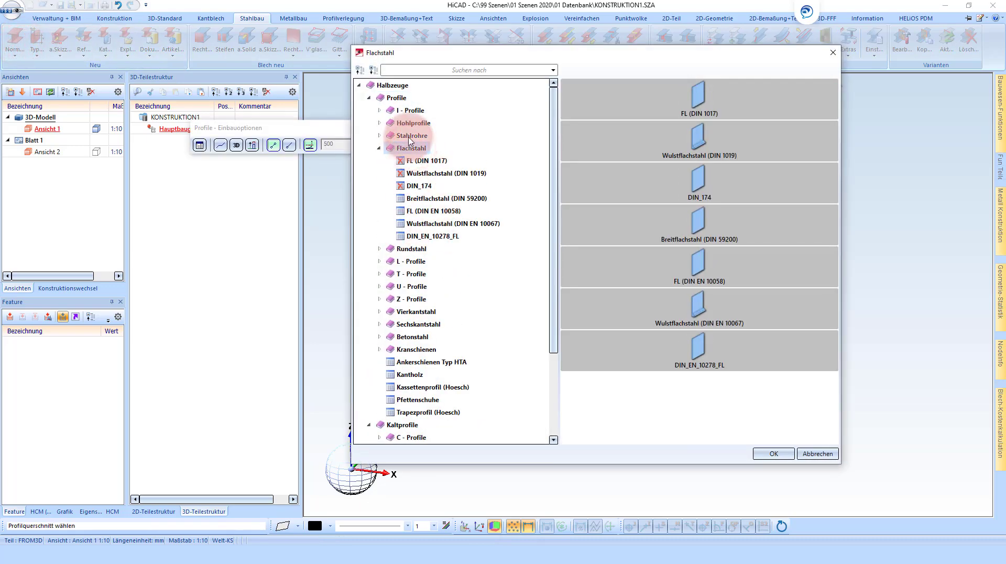
click(414, 125)
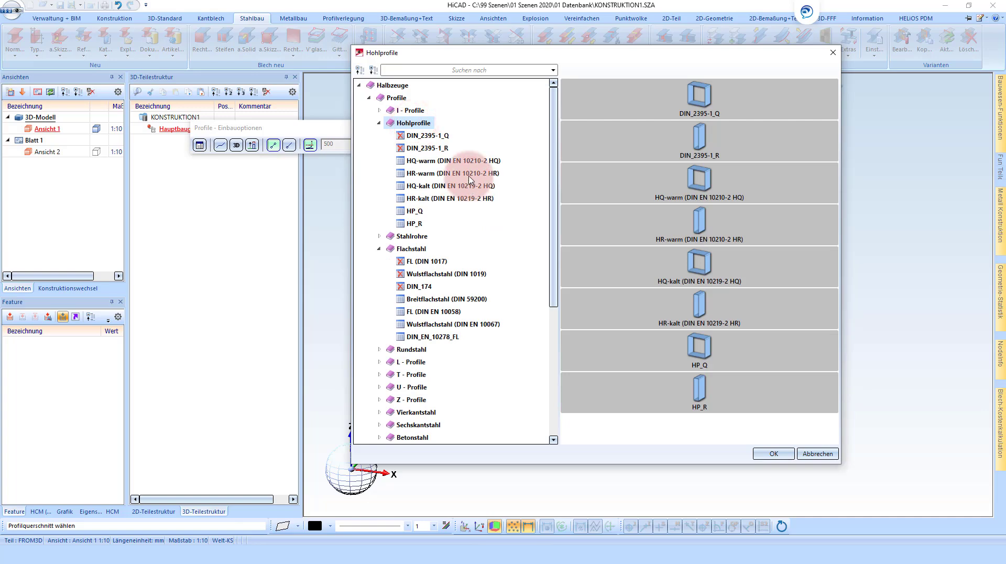
click(470, 175)
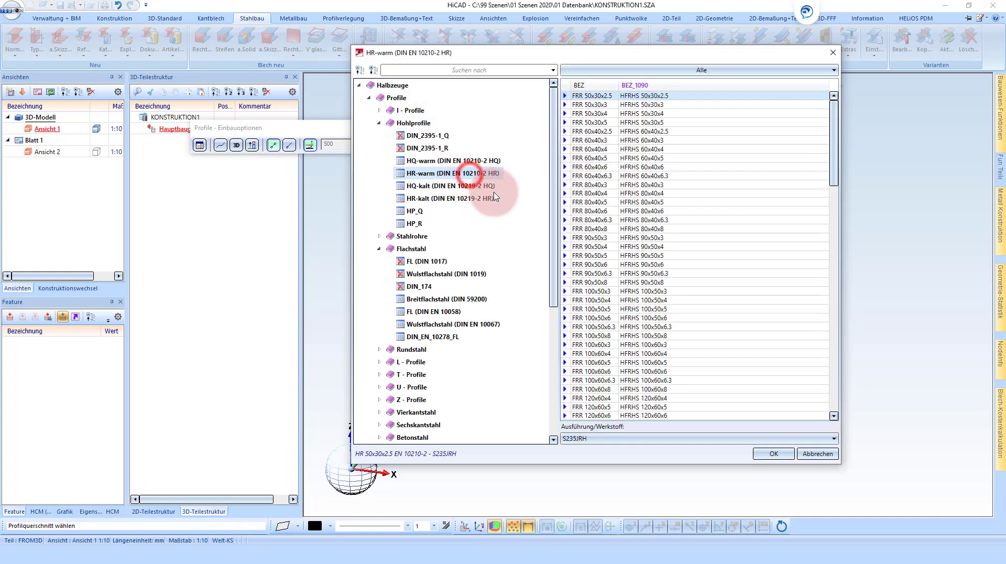
double_click(601, 282)
- Place the 90x50x8 beam by start and end points, widening the Bezeichnung column
click(525, 418)
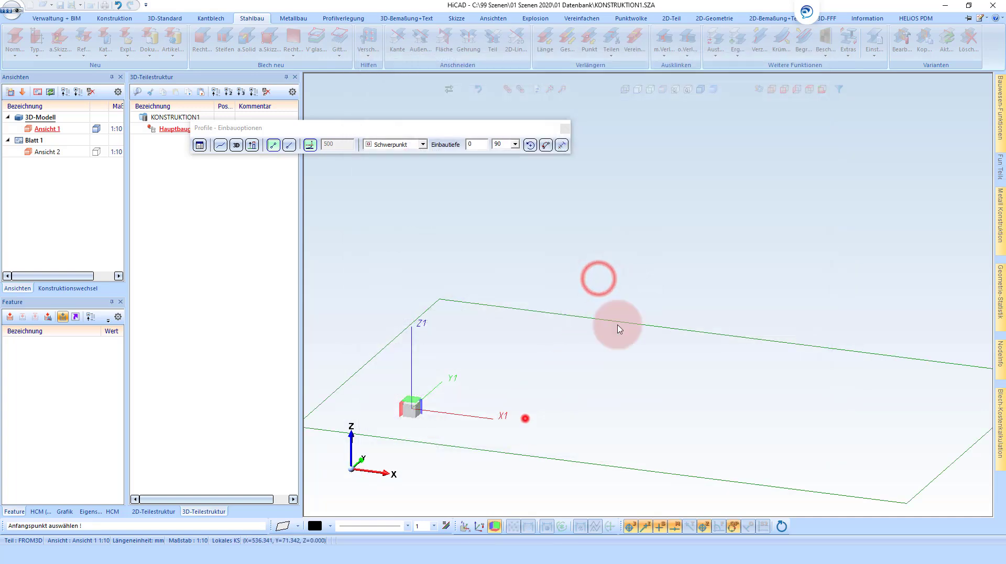
click(691, 236)
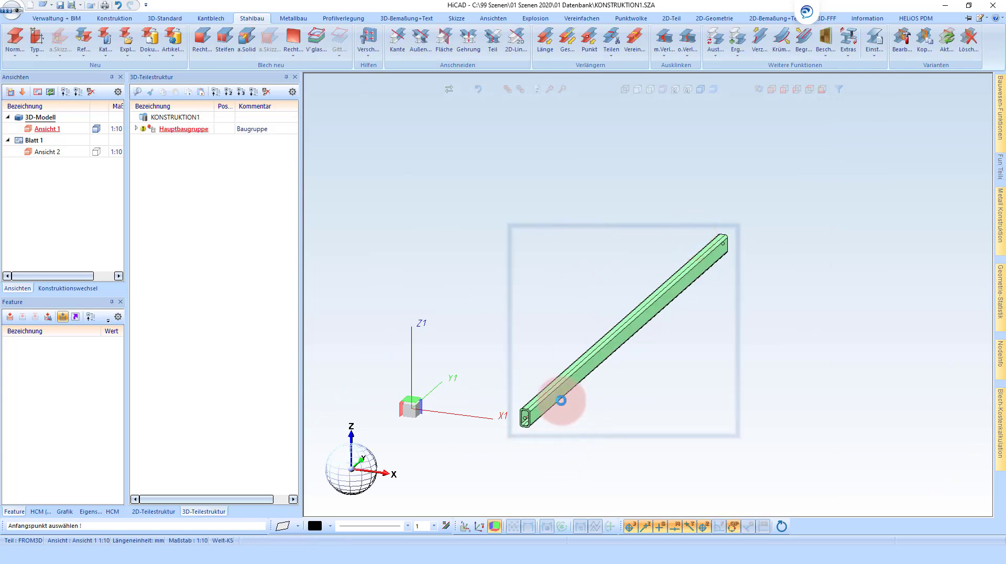
click(538, 400)
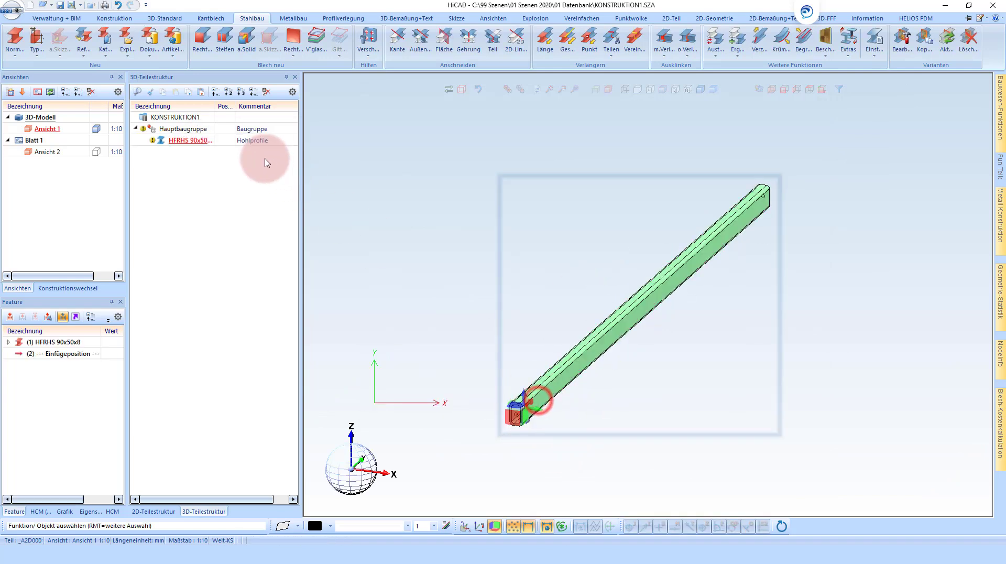
double_click(213, 109)
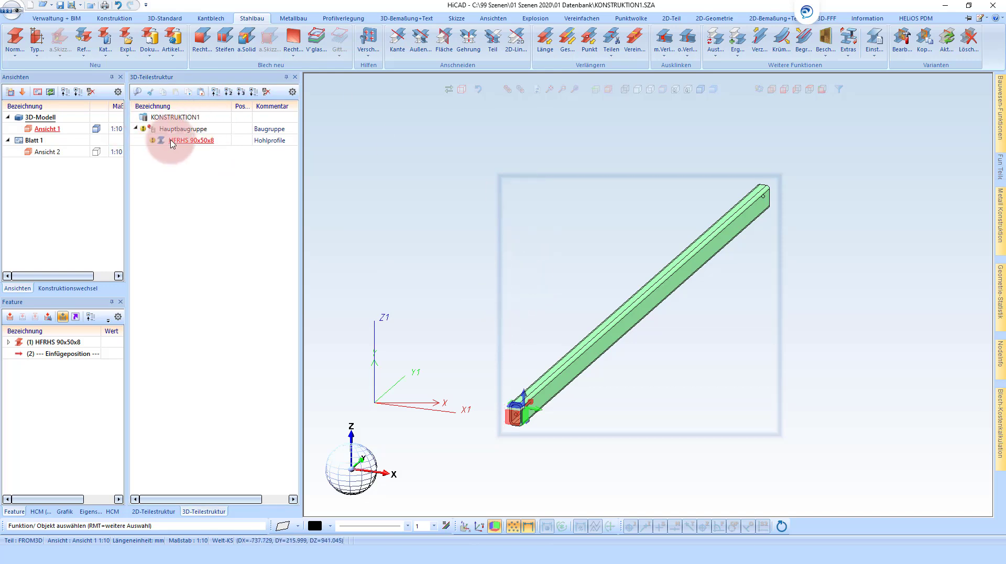
click(622, 257)
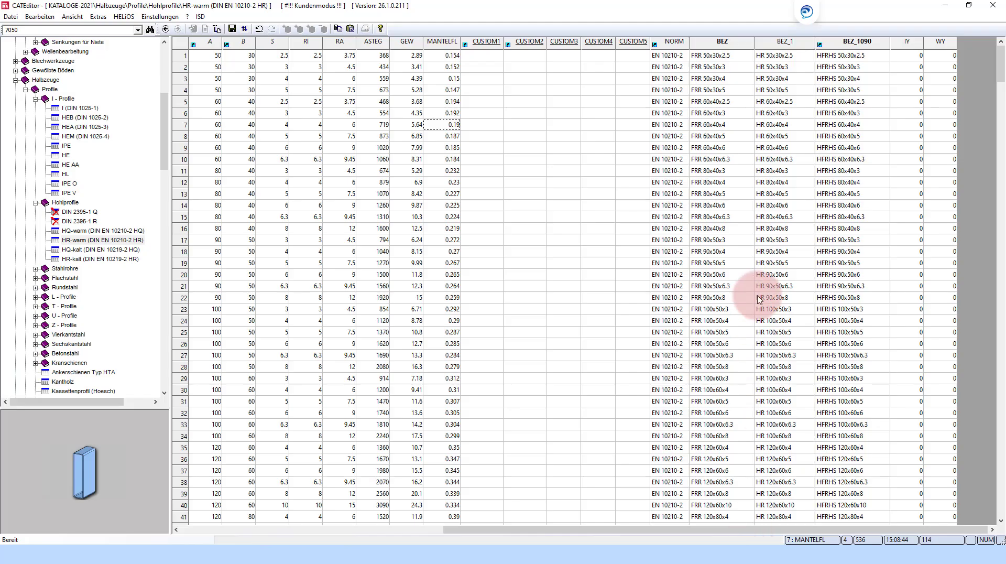
- Remove the HiCAD designation link from the BEZ_1090 column properties
click(830, 46)
right_click(831, 46)
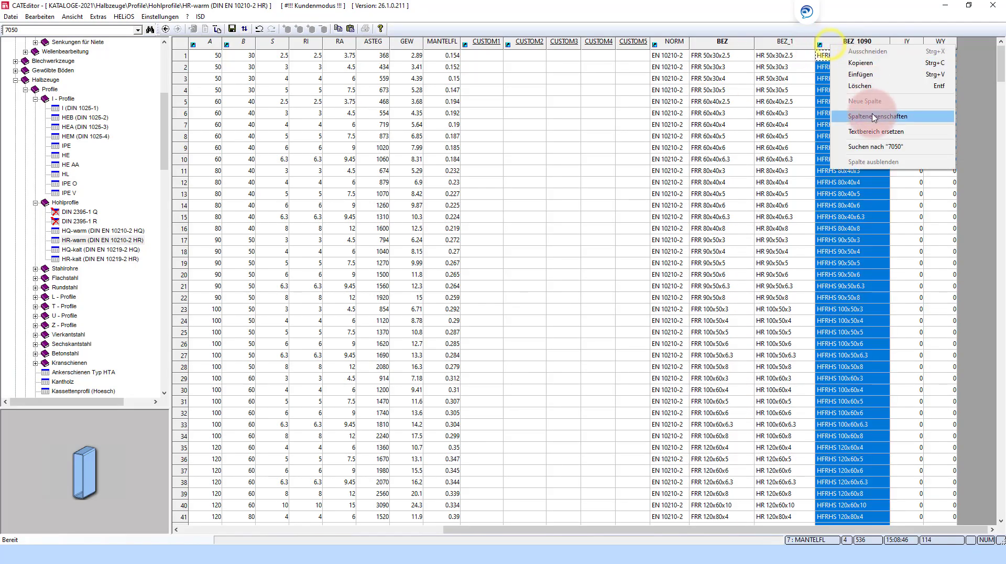
click(871, 112)
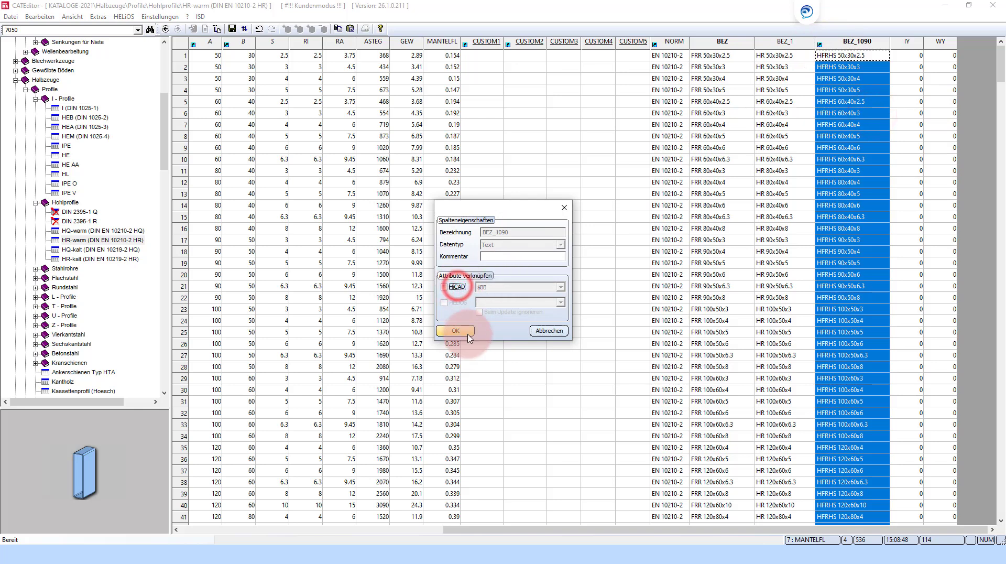
click(456, 330)
- Link the BEZ column to the HiCAD designation and save the table
click(710, 47)
right_click(710, 47)
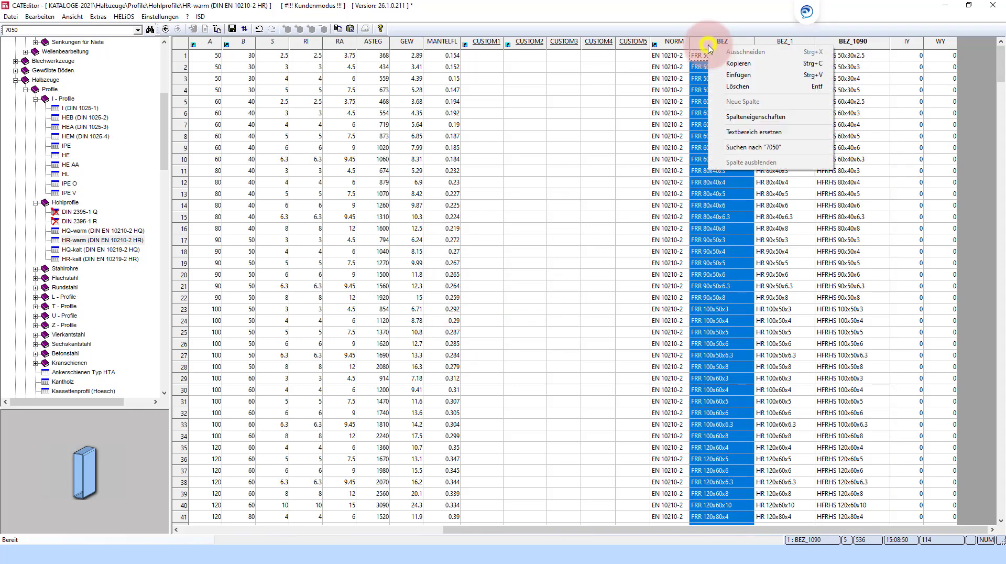
click(738, 114)
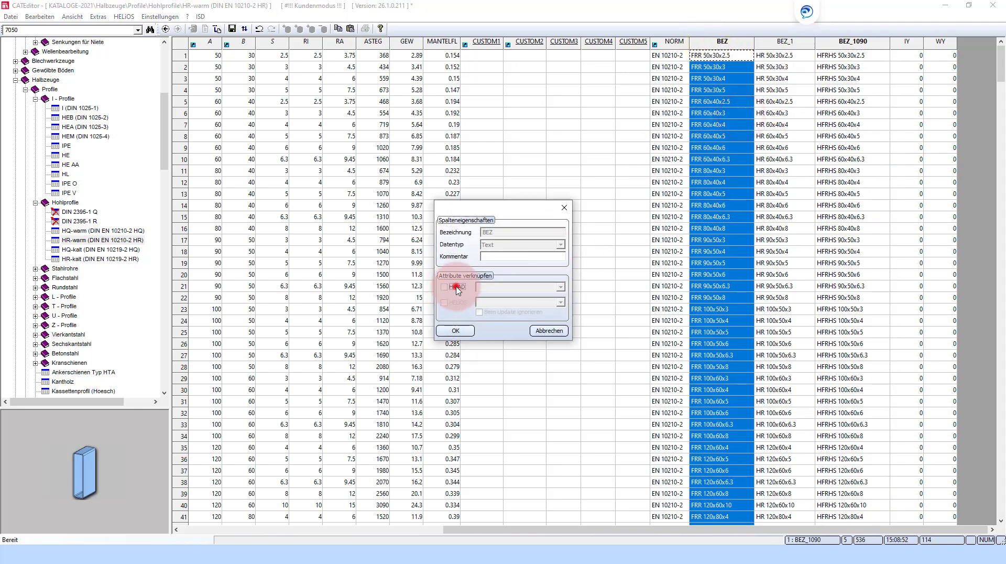
click(455, 330)
click(723, 169)
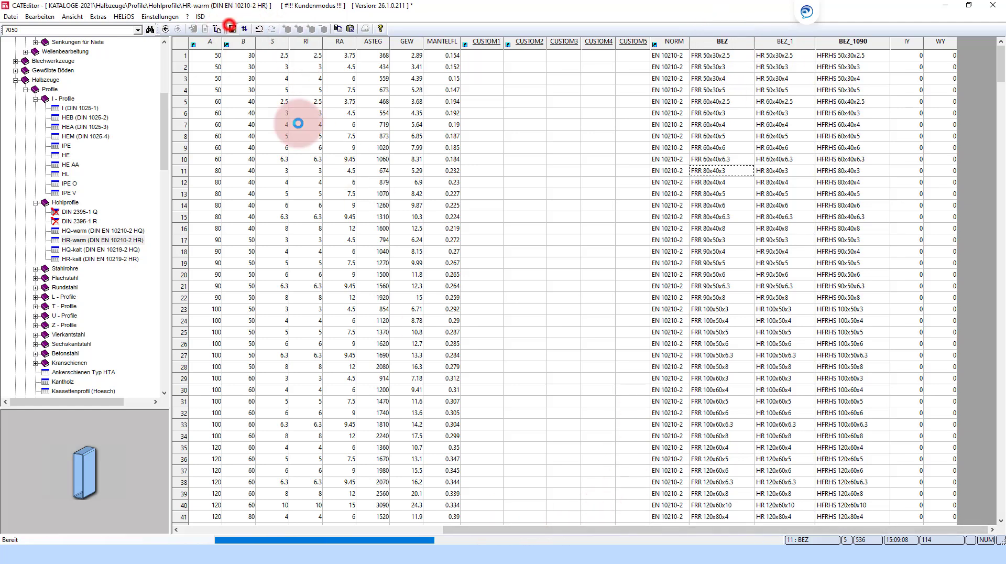
click(232, 29)
- In HiCAD, inspect the HR-warm profile catalog listing BEZ and BEZ_1090, then cancel
click(615, 545)
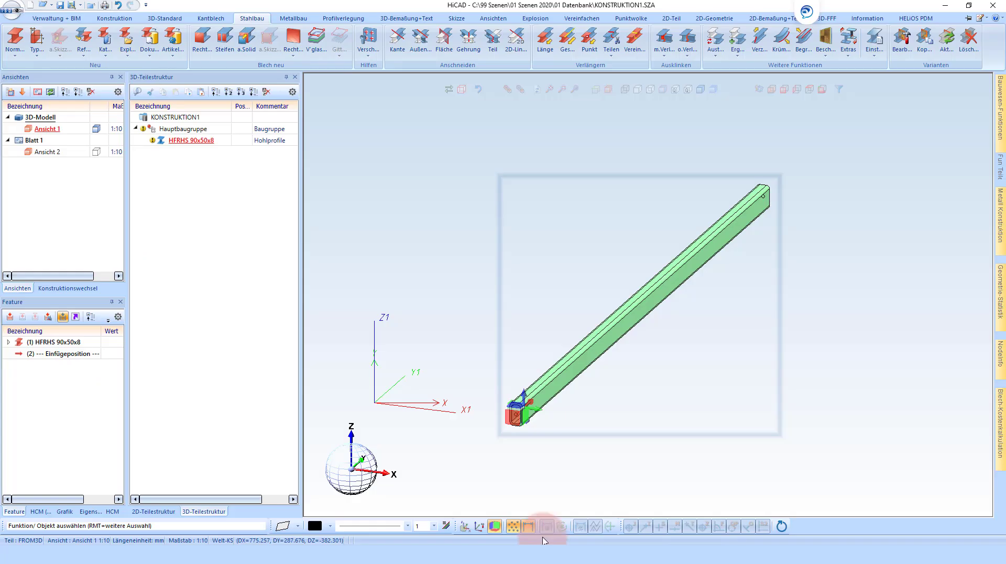
click(16, 46)
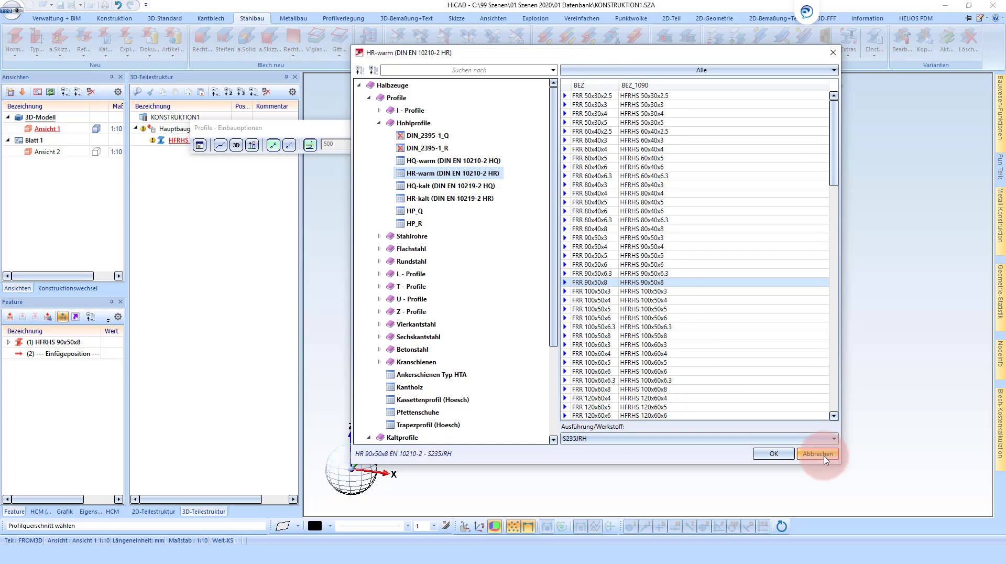
click(817, 454)
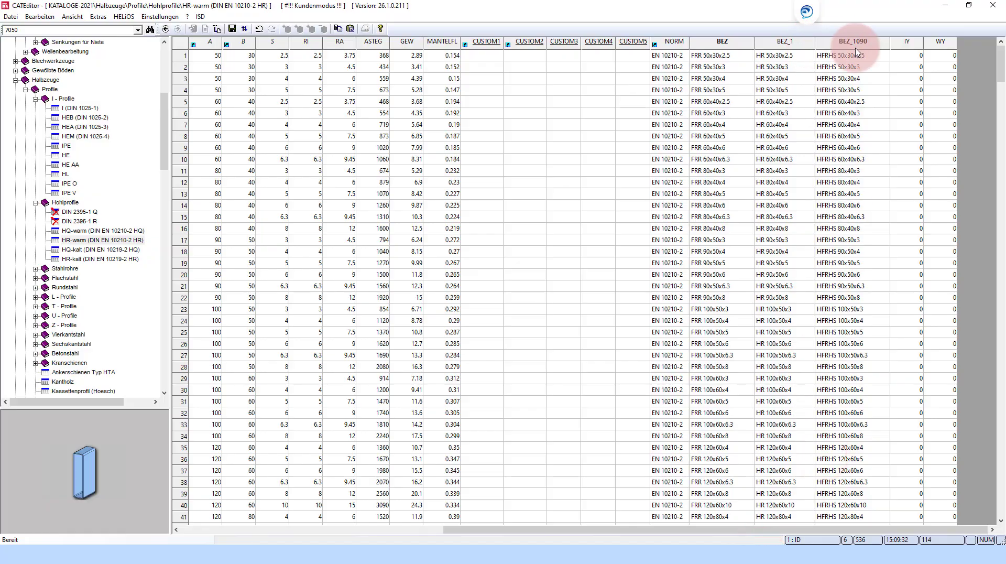
- Remove BEZ_1090 from the table's key parameters via Extras > Kenngrössen
right_click(830, 47)
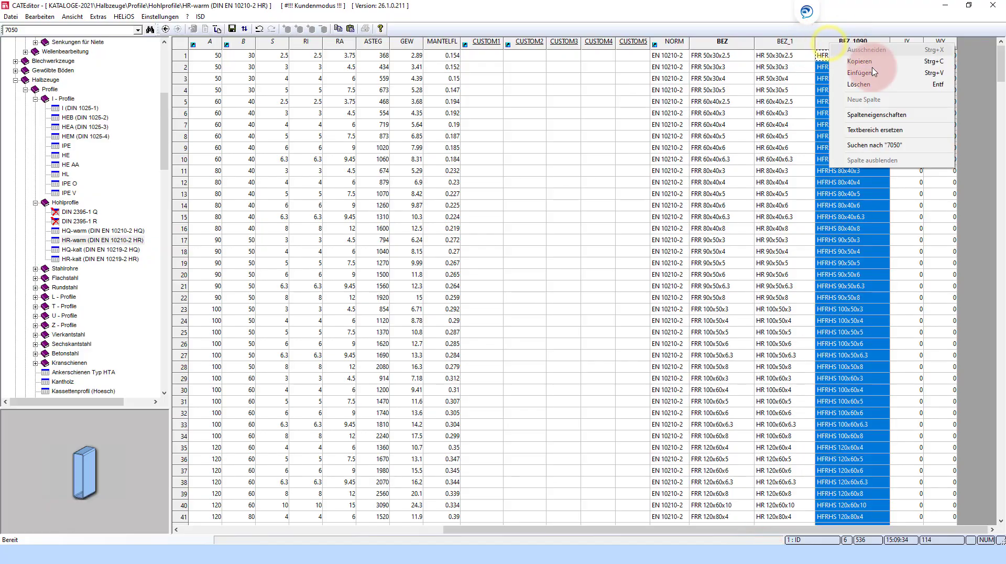
click(832, 36)
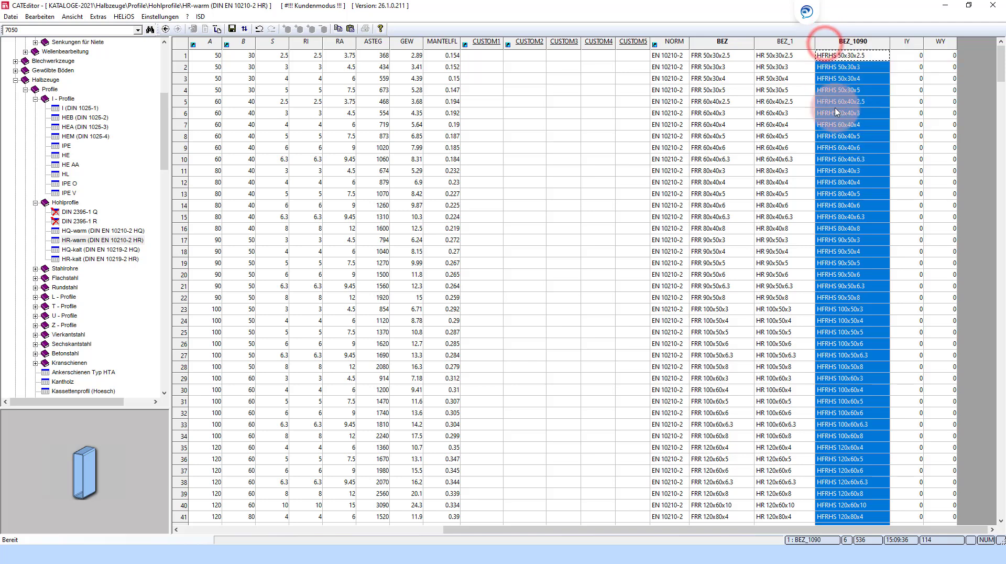
click(605, 134)
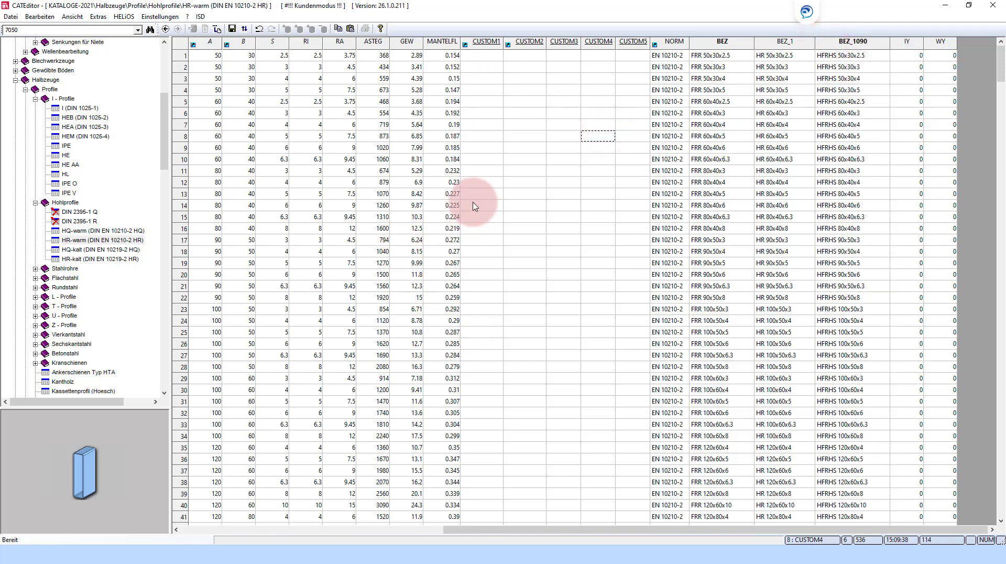
click(98, 16)
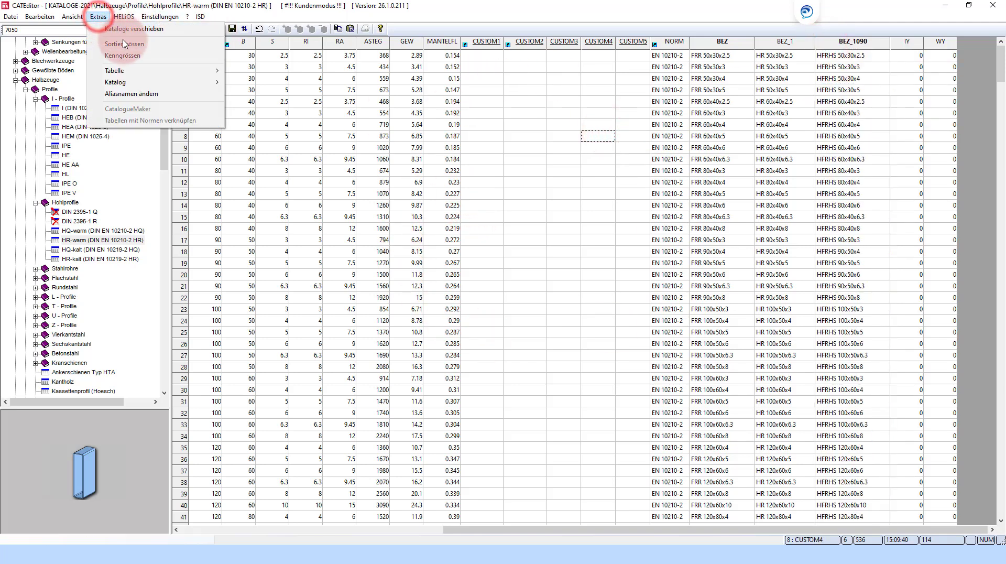
click(124, 57)
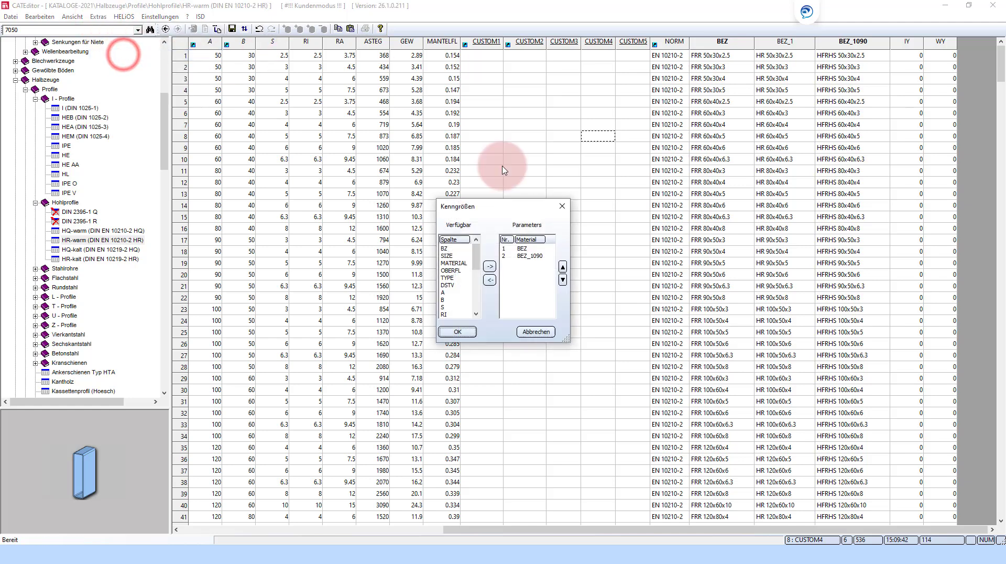
click(526, 265)
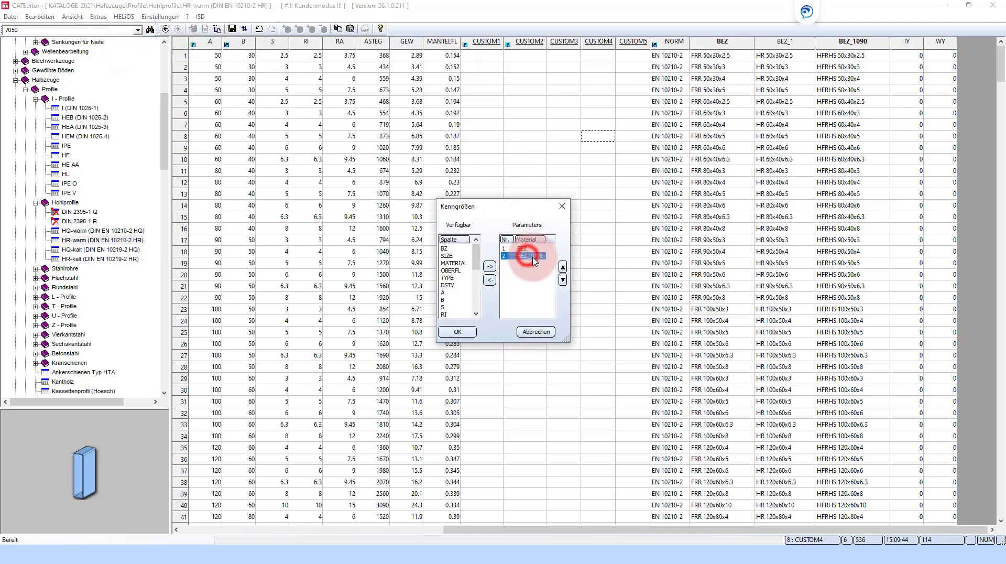
click(490, 281)
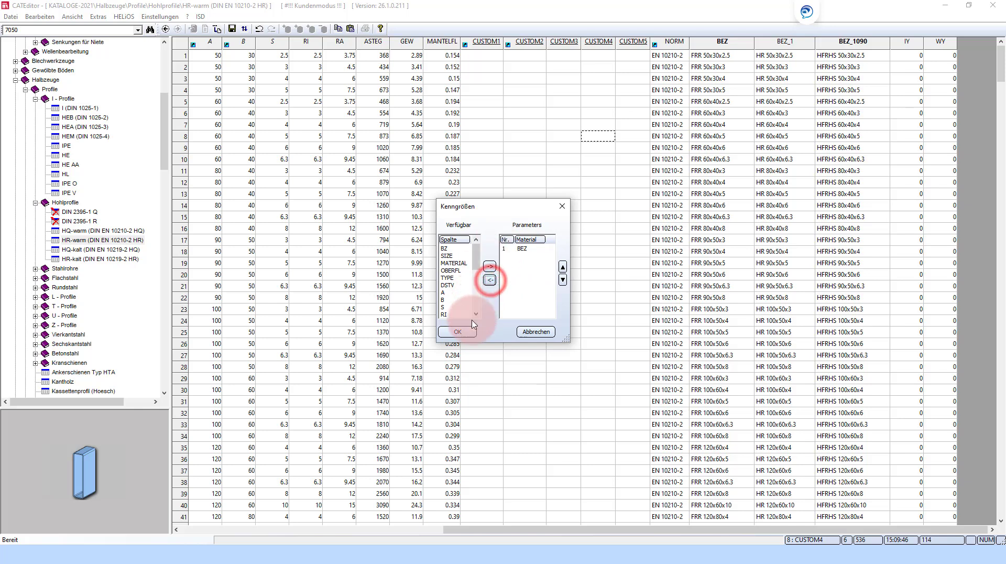
click(457, 331)
- Save the HR-warm table and switch back to HiCAD
click(233, 36)
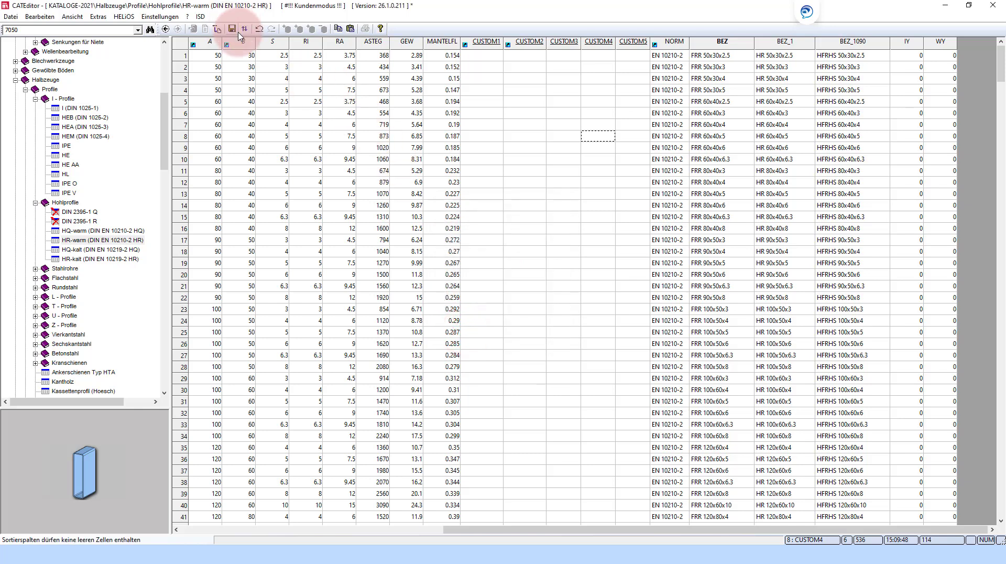
click(234, 30)
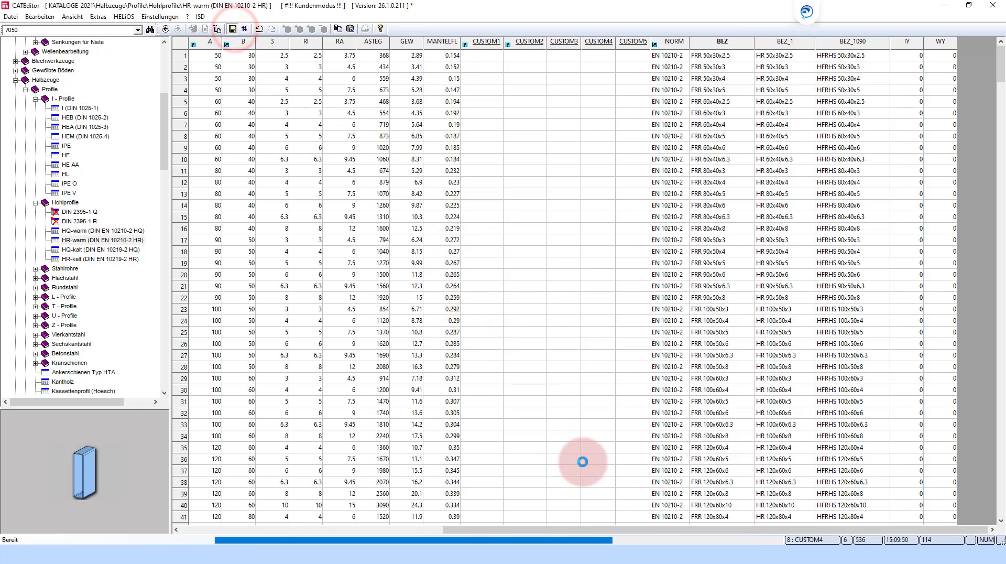
click(498, 539)
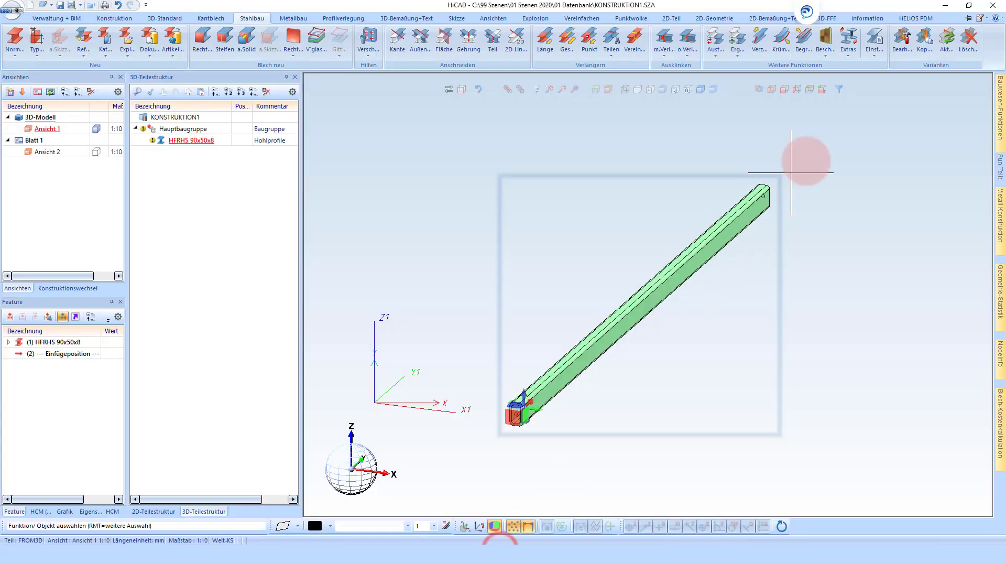
- Reload HiCAD's catalogs and verify the HR-warm profile list shows only BEZ designations
click(980, 19)
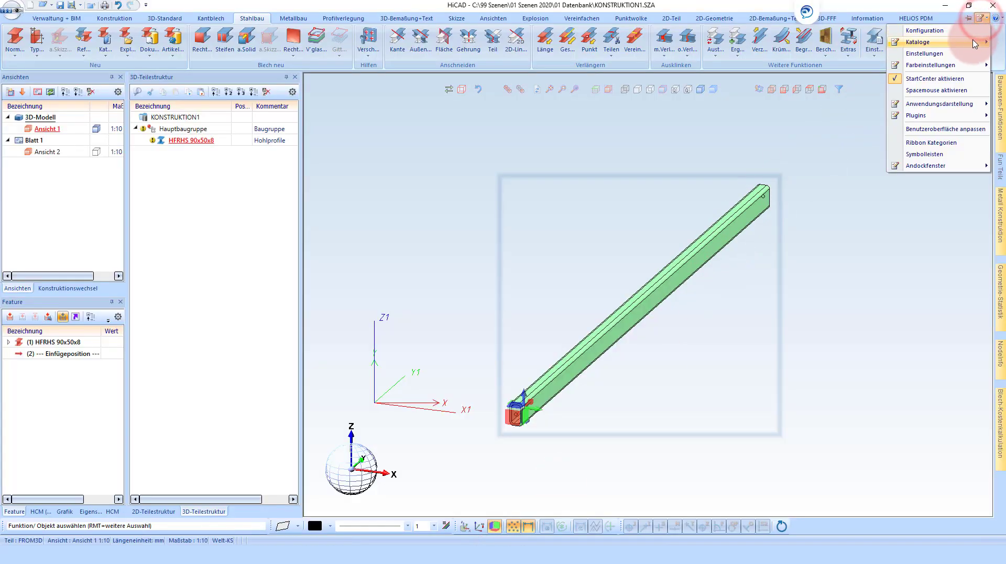
click(962, 58)
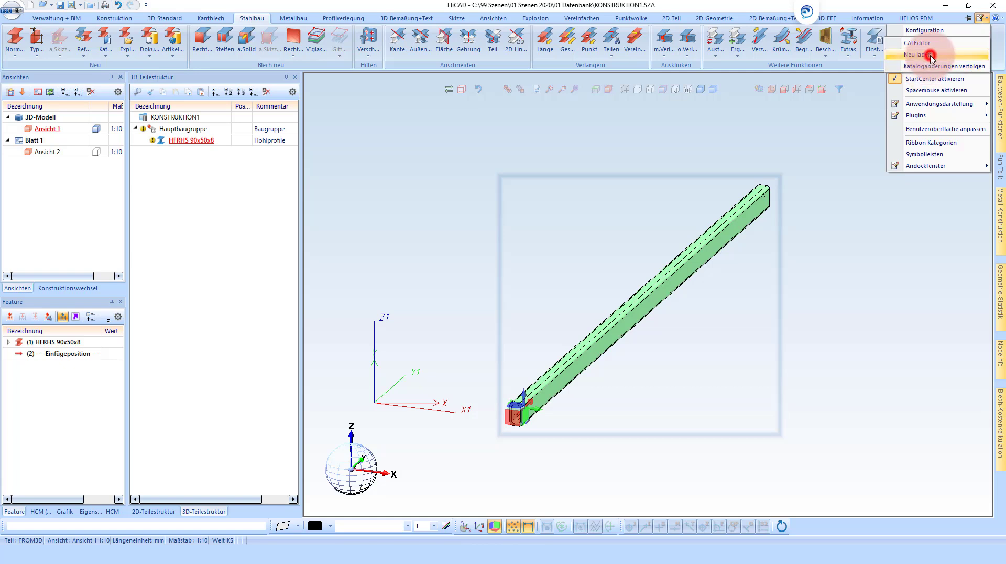
click(931, 56)
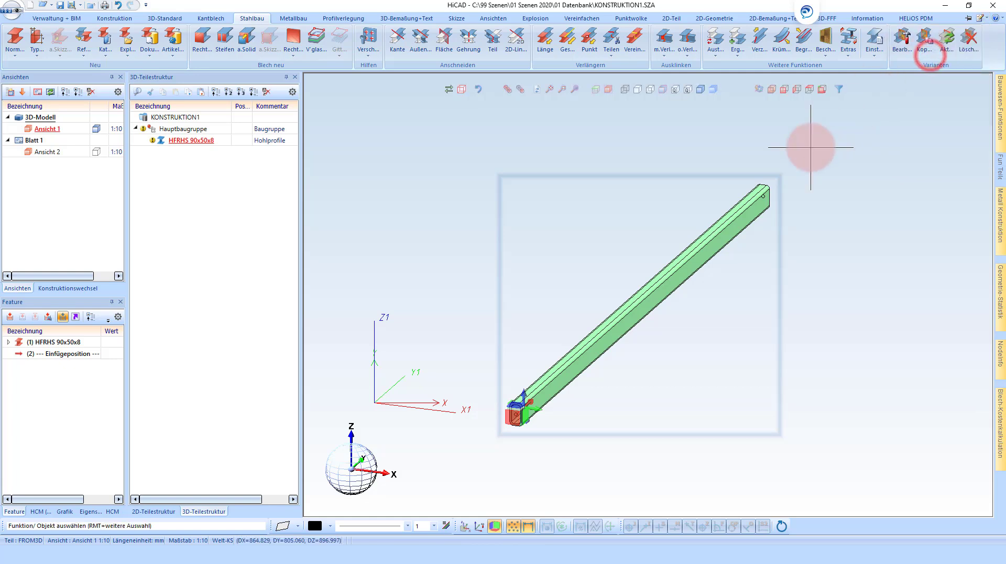
click(14, 41)
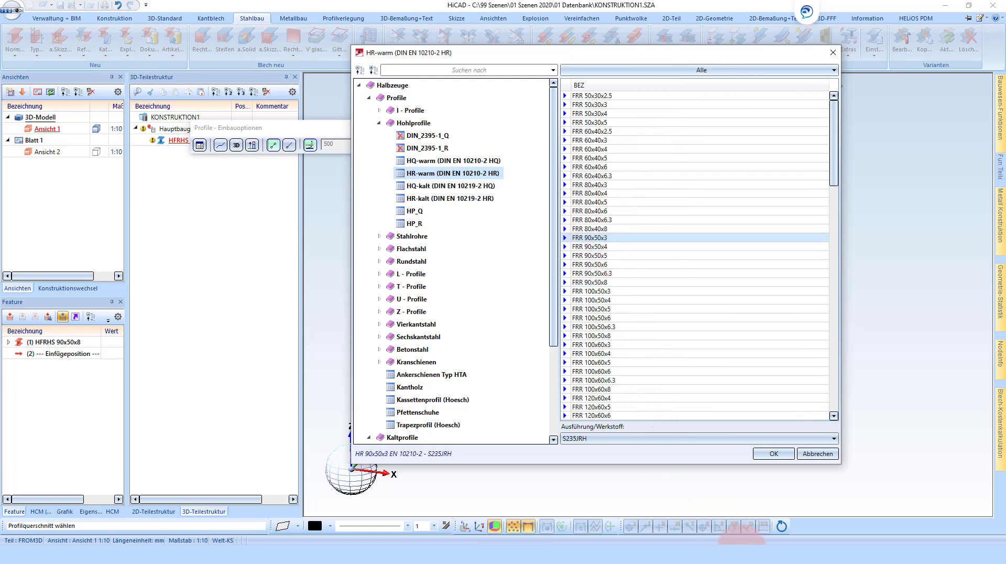
click(741, 542)
scroll(49, 345, down, 10)
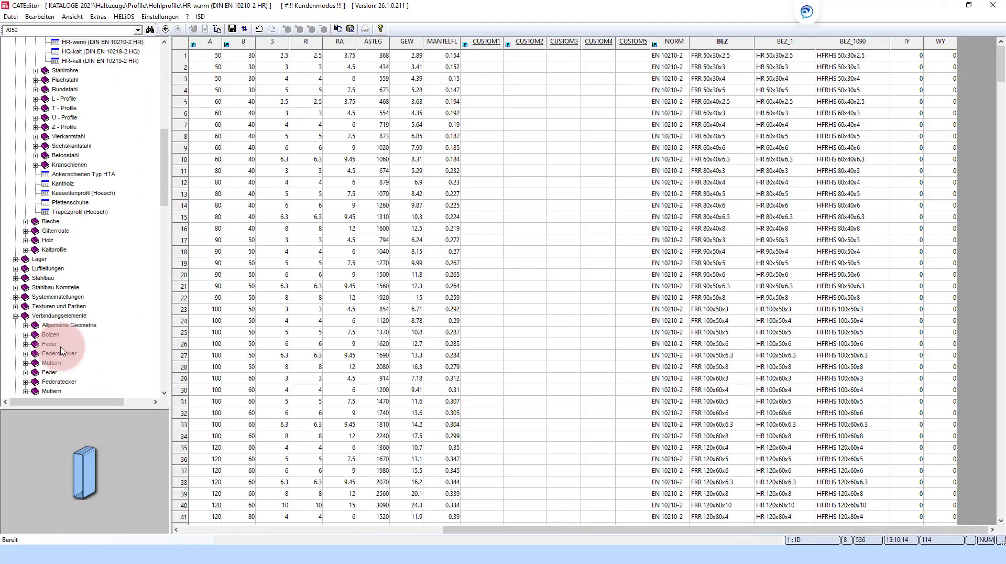
click(35, 287)
scroll(56, 325, down, 3)
double_click(73, 221)
scroll(74, 220, up, 5)
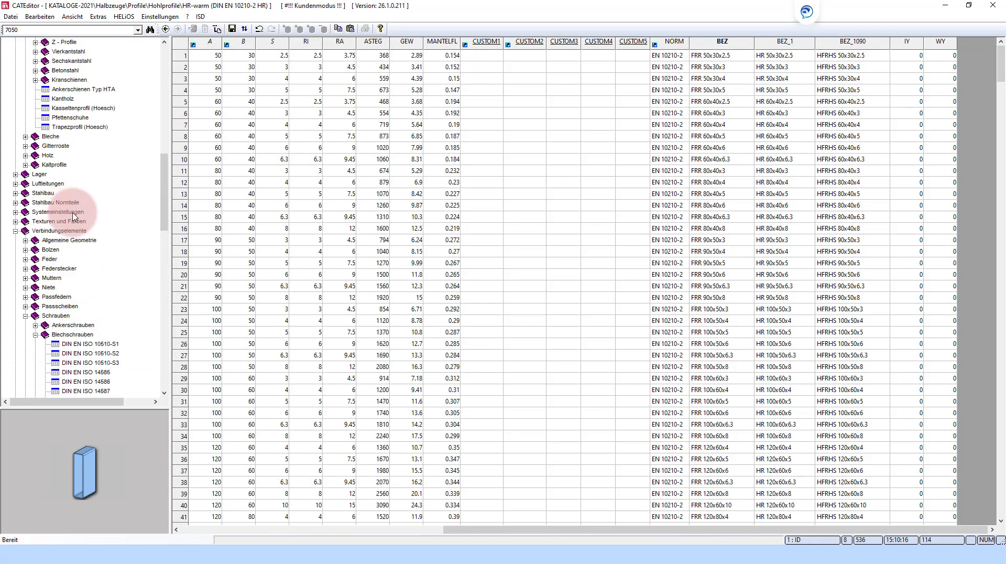
scroll(58, 207, up, 4)
scroll(63, 209, up, 4)
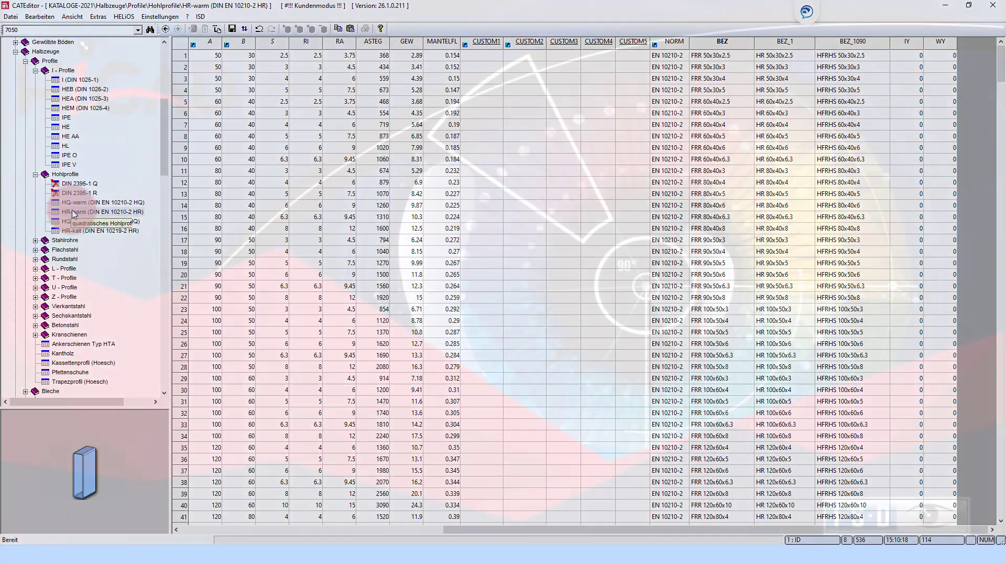